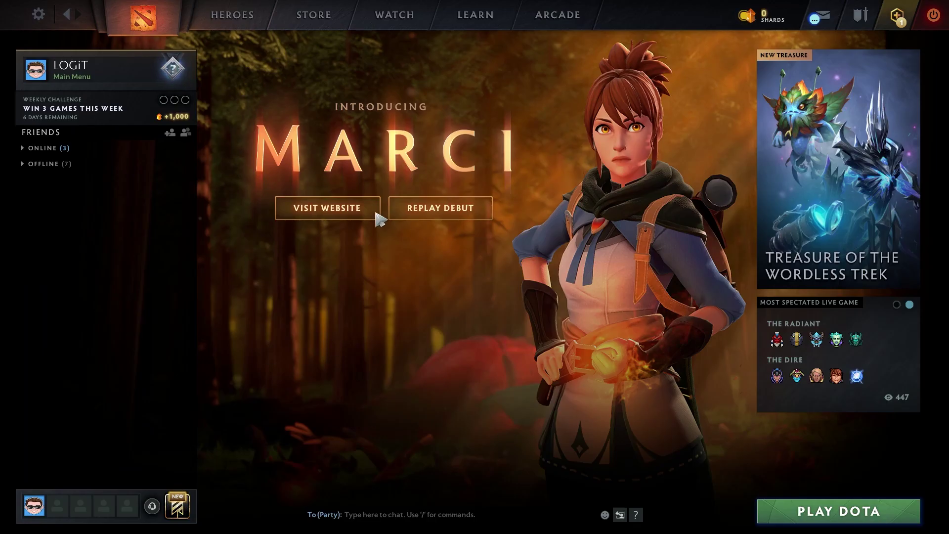
- Switch Dota 2's VIDEO Resolution and Rendering sections to 'Use advanced settings'
{"action": "left_click", "coordinate": [37, 18]}
{"action": "left_click", "coordinate": [339, 51]}
{"action": "left_click", "coordinate": [119, 127]}
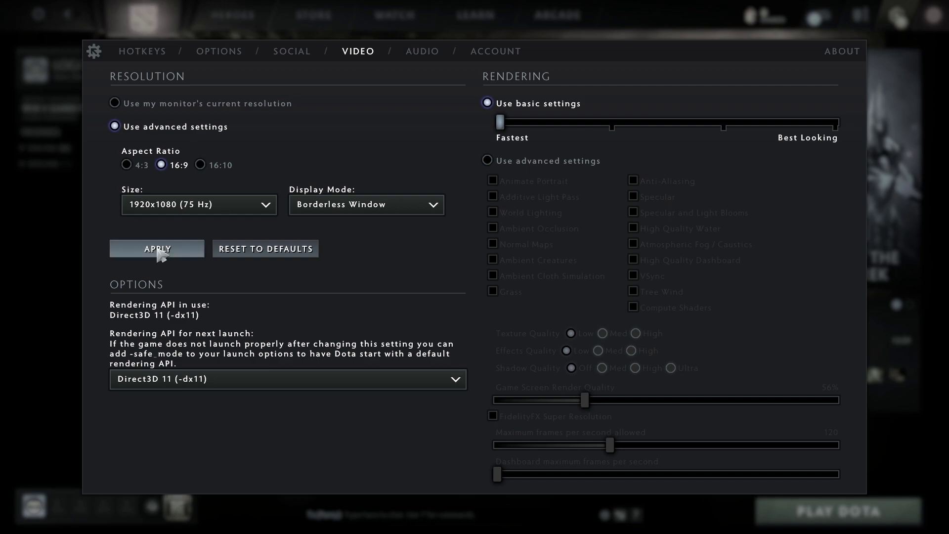
{"action": "left_click", "coordinate": [488, 161]}
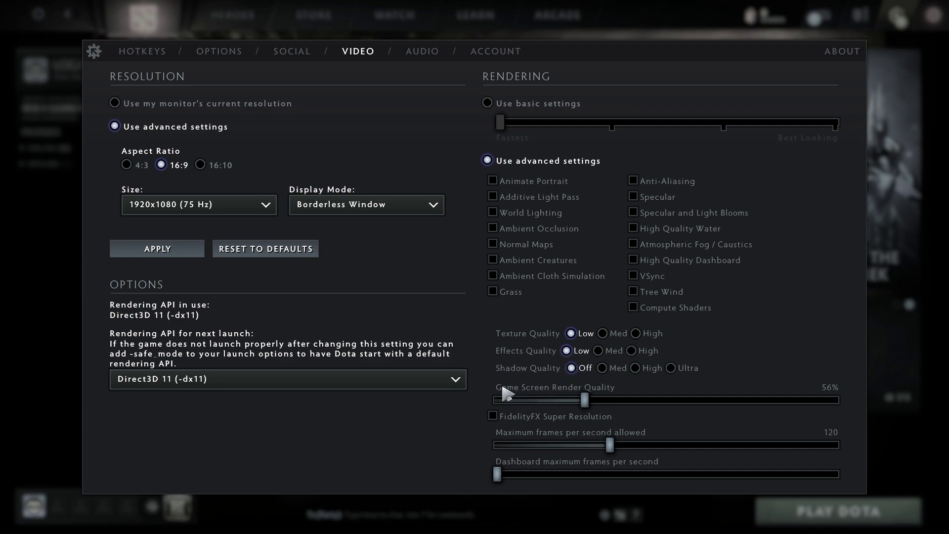
- Lower game screen render quality to 40% and raise both frame-rate caps to 240
{"action": "left_click_drag", "start_coordinate": [584, 400], "coordinate": [496, 400]}
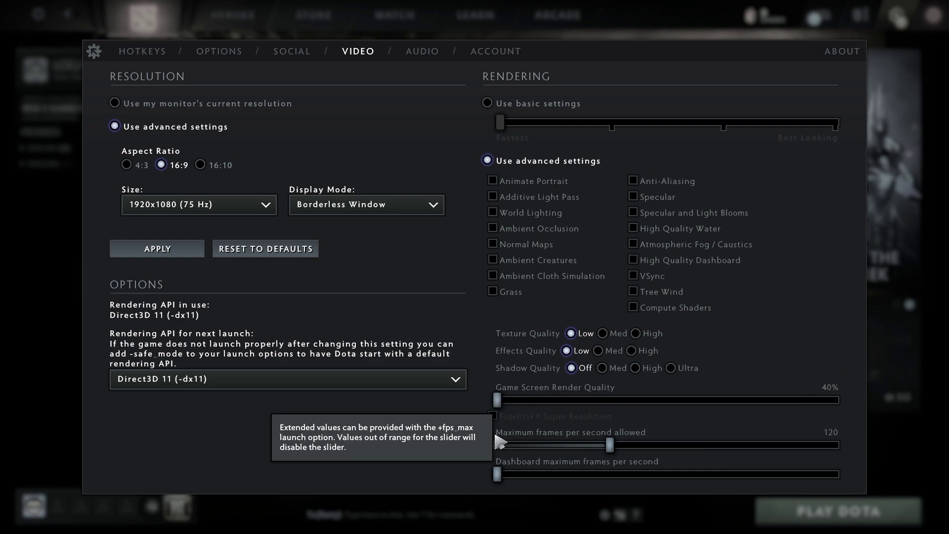
{"action": "mouse_move", "coordinate": [620, 445]}
{"action": "left_click_drag", "start_coordinate": [611, 446], "coordinate": [828, 434]}
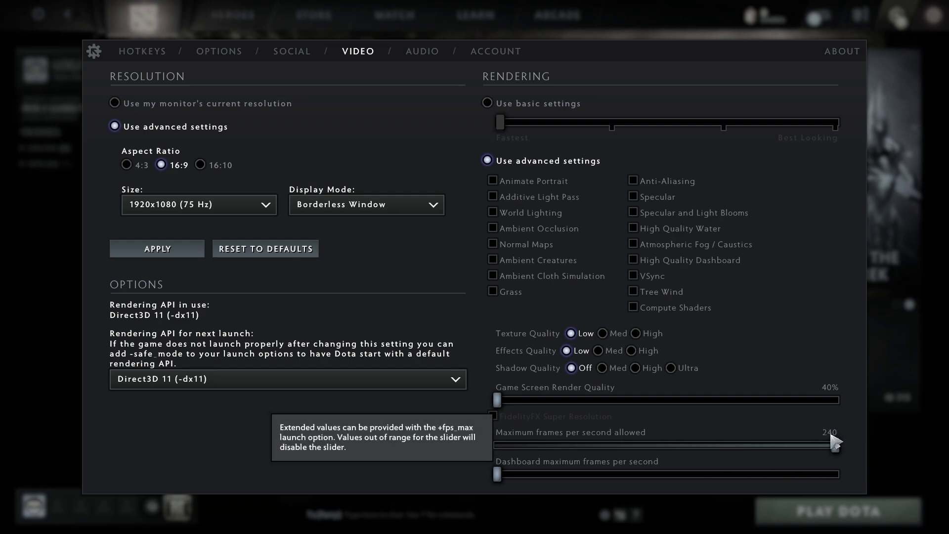
{"action": "mouse_move", "coordinate": [629, 470]}
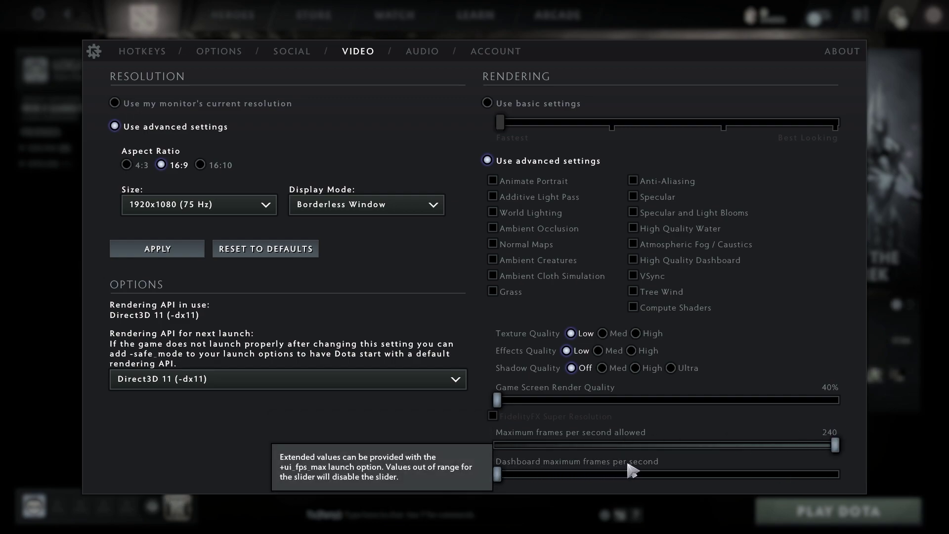
{"action": "left_click_drag", "start_coordinate": [503, 475], "coordinate": [845, 478]}
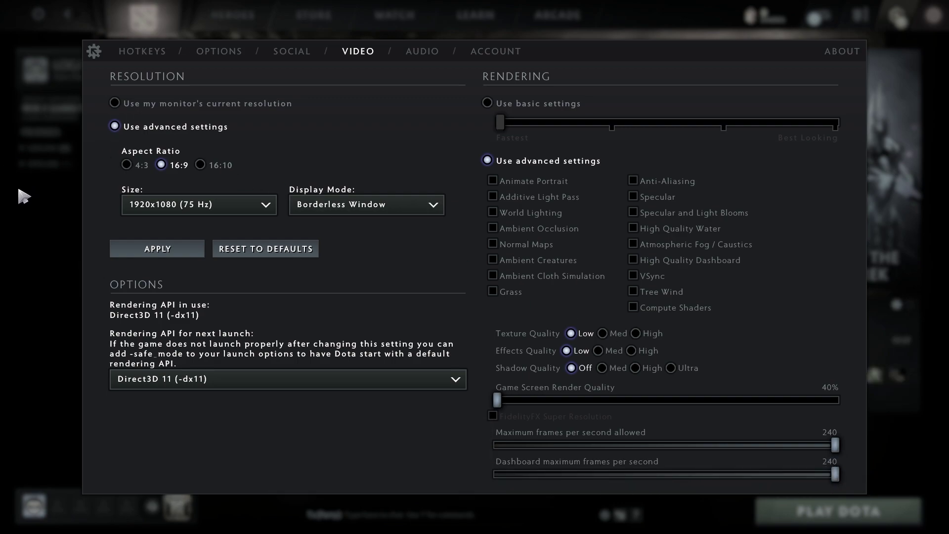
- Quit Dota 2 and bring up the Windows Start menu
{"action": "key", "text": "Escape"}
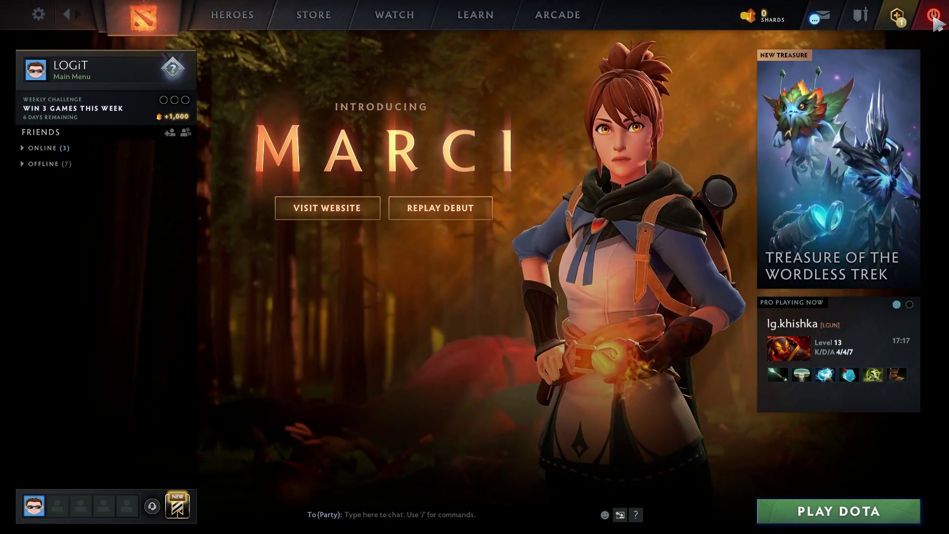
{"action": "left_click", "coordinate": [931, 18]}
{"action": "left_click", "coordinate": [426, 286]}
{"action": "left_click", "coordinate": [366, 524]}
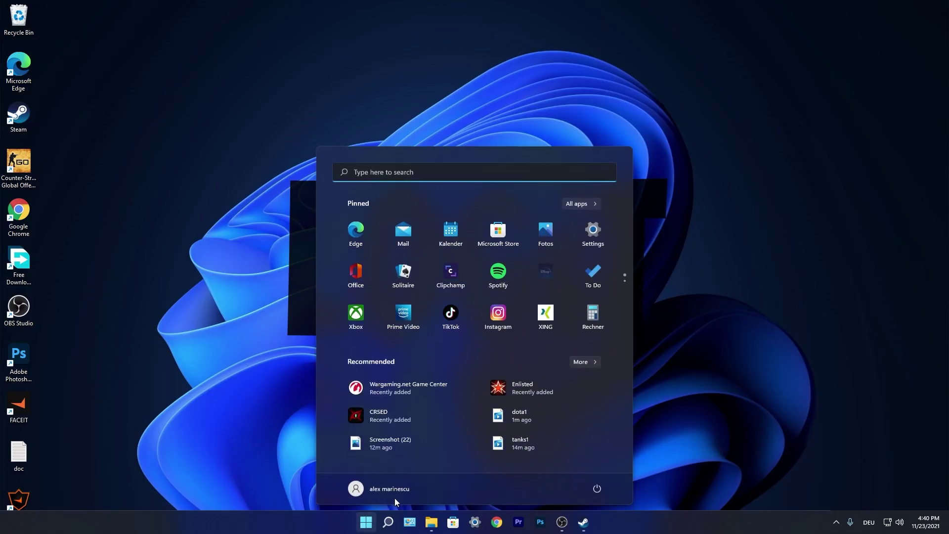
- Launch Settings and verify Game Mode is on under Gaming
{"action": "left_click", "coordinate": [592, 233]}
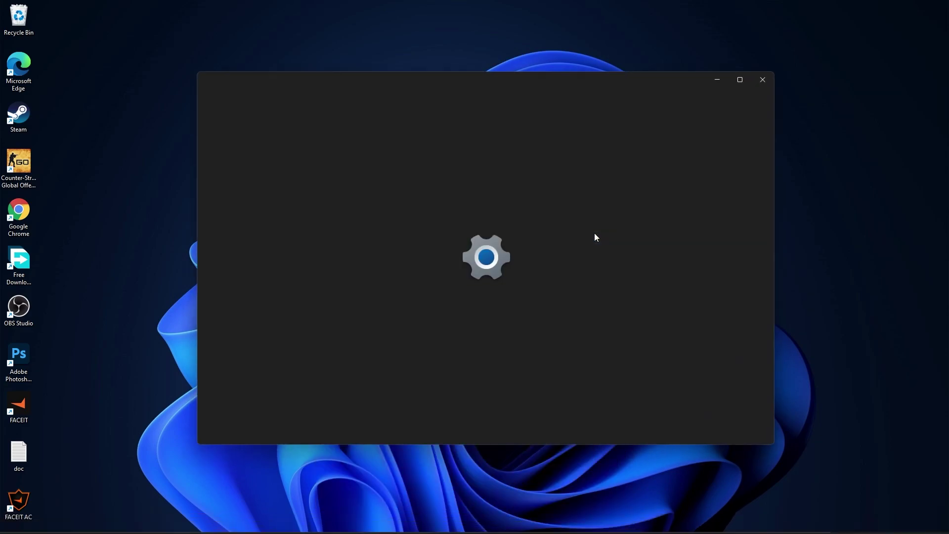
{"action": "left_click", "coordinate": [215, 316]}
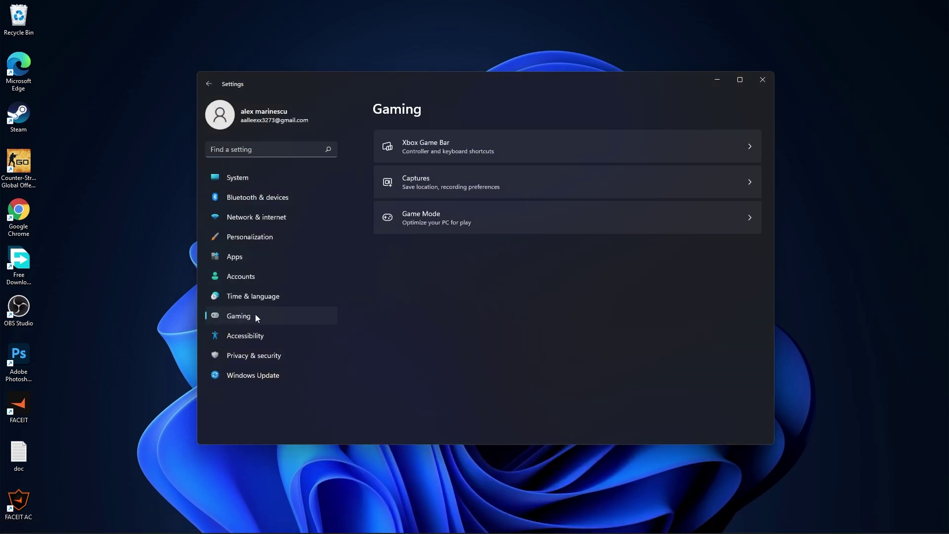
{"action": "left_click", "coordinate": [419, 218]}
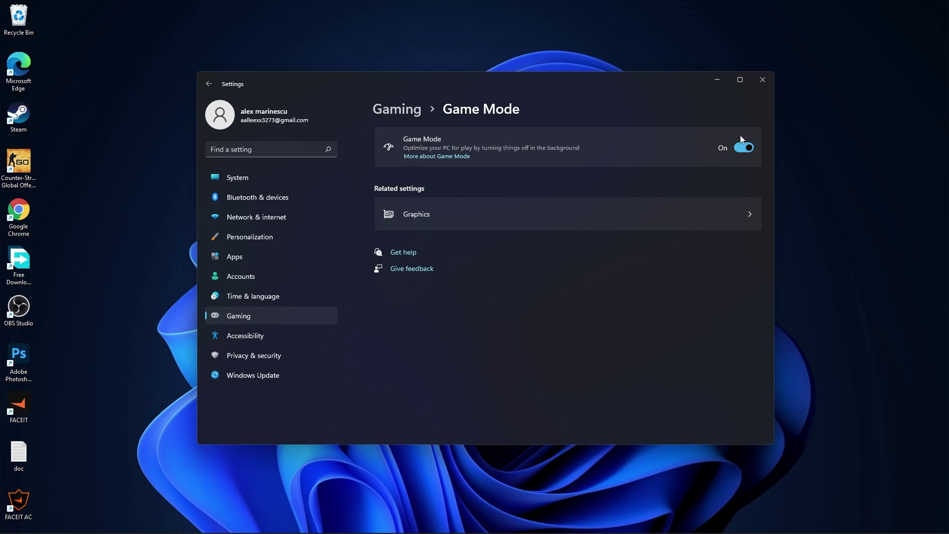
- Verify hardware-accelerated GPU scheduling in default graphics settings, then return to Graphics
{"action": "left_click", "coordinate": [415, 216]}
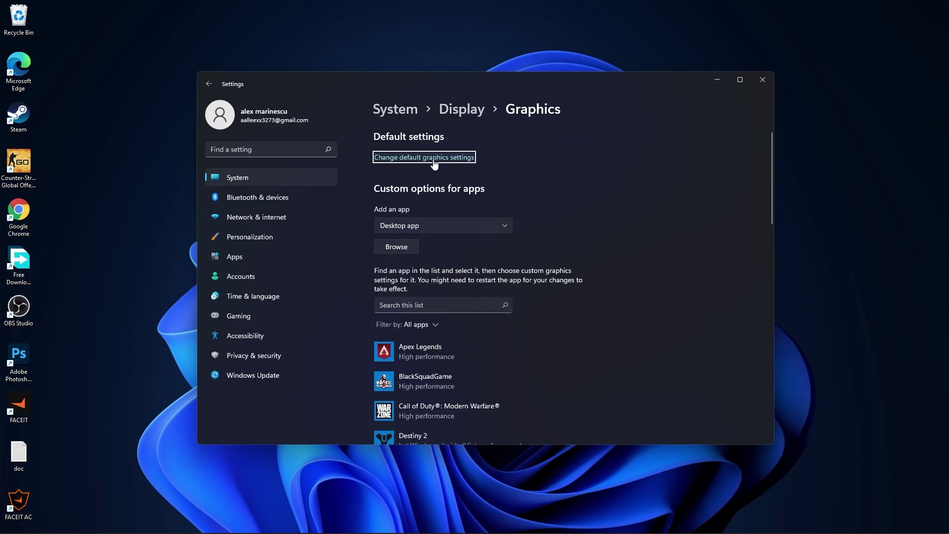
{"action": "left_click", "coordinate": [414, 158]}
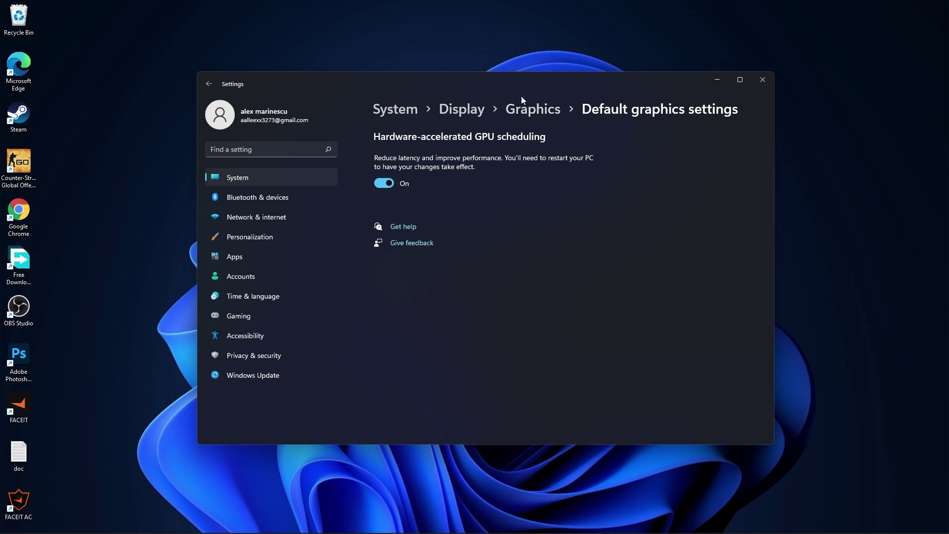
{"action": "left_click", "coordinate": [529, 109]}
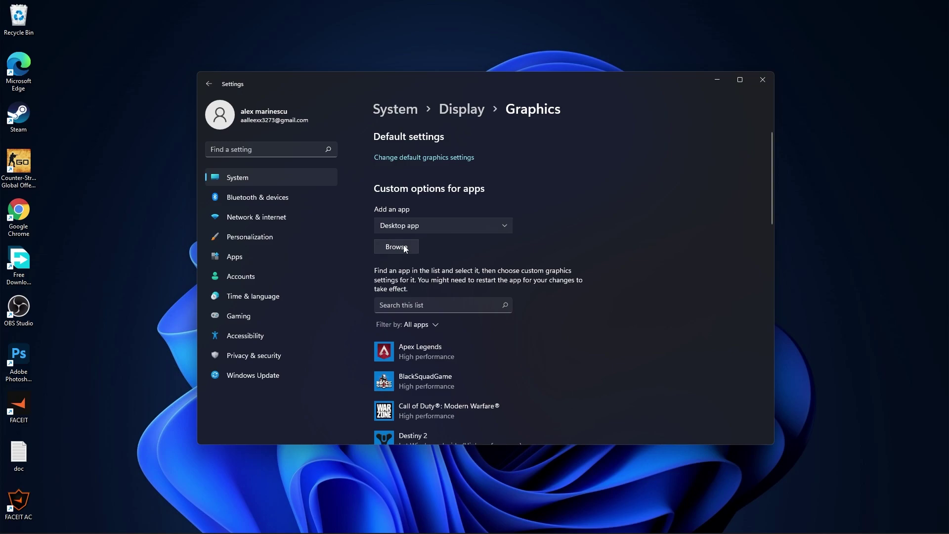
- Browse for an app and navigate to D:\SteamLibrary\steamapps\common
{"action": "left_click", "coordinate": [398, 246]}
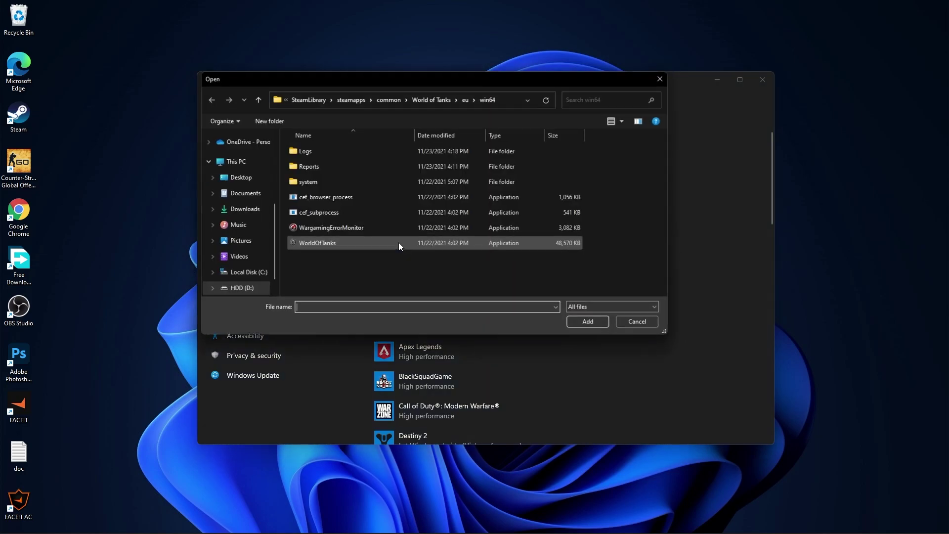
{"action": "left_click", "coordinate": [249, 288]}
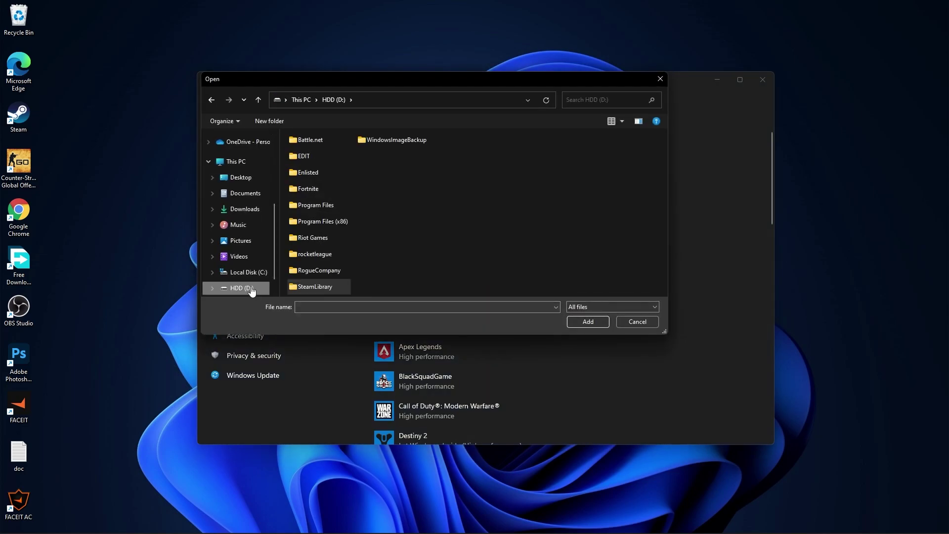
{"action": "double_click", "coordinate": [316, 287]}
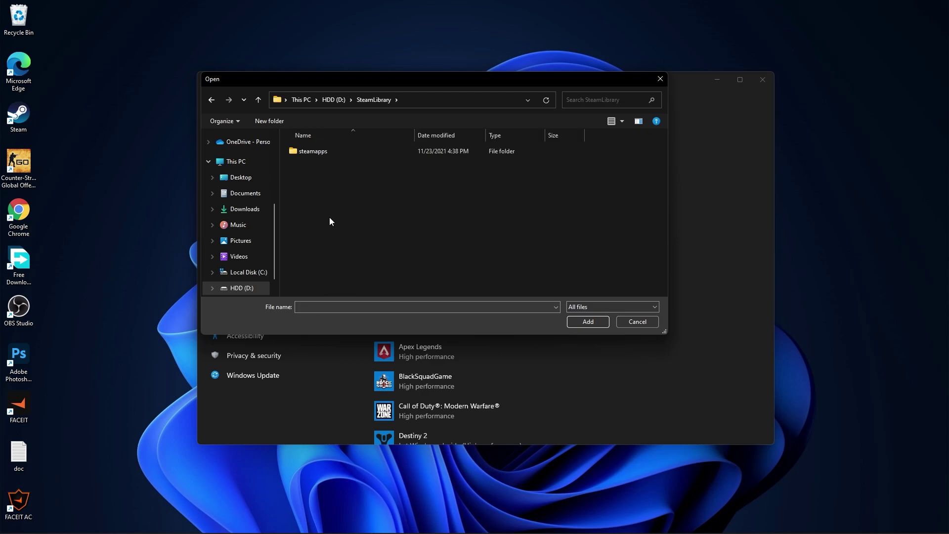
{"action": "double_click", "coordinate": [306, 151]}
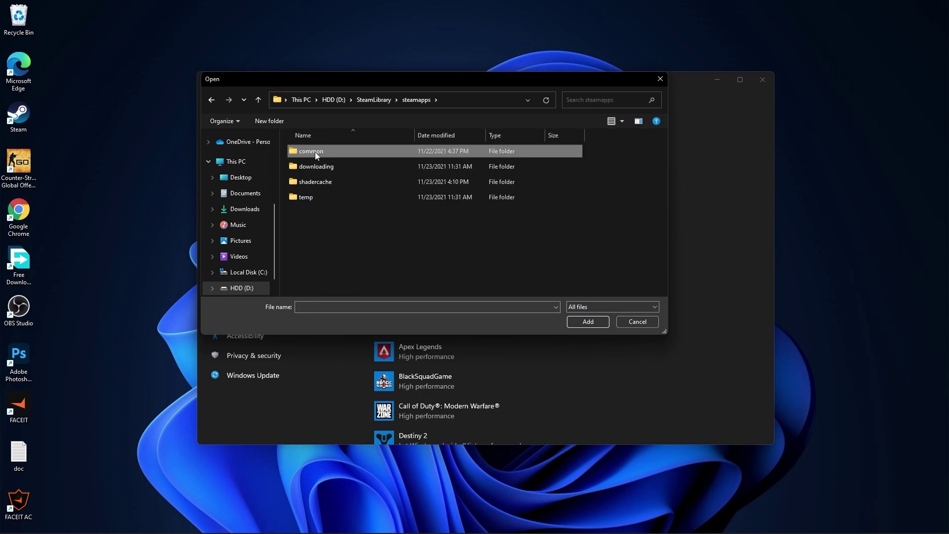
{"action": "double_click", "coordinate": [314, 150]}
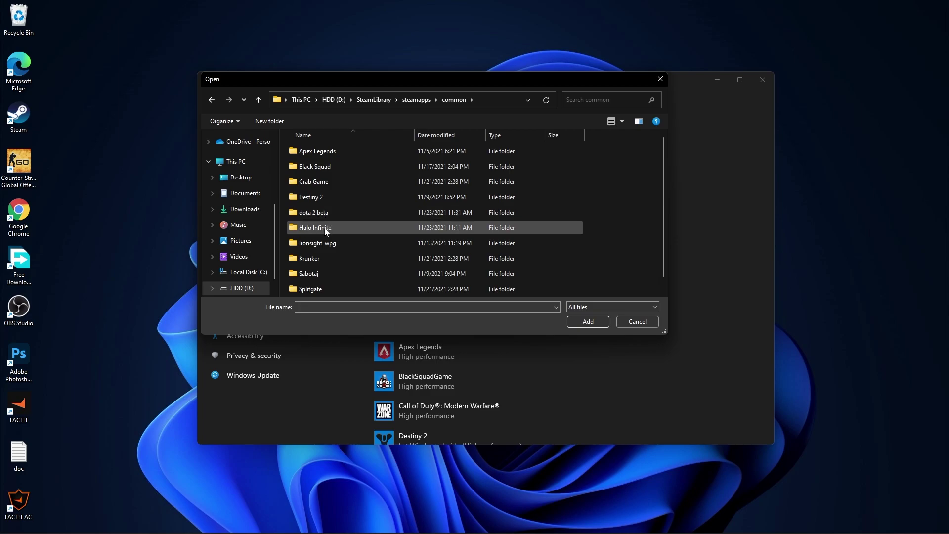
- Go into dota 2 beta\game\bin\win64 and select the dota2 application
{"action": "left_click", "coordinate": [321, 215]}
{"action": "double_click", "coordinate": [320, 214]}
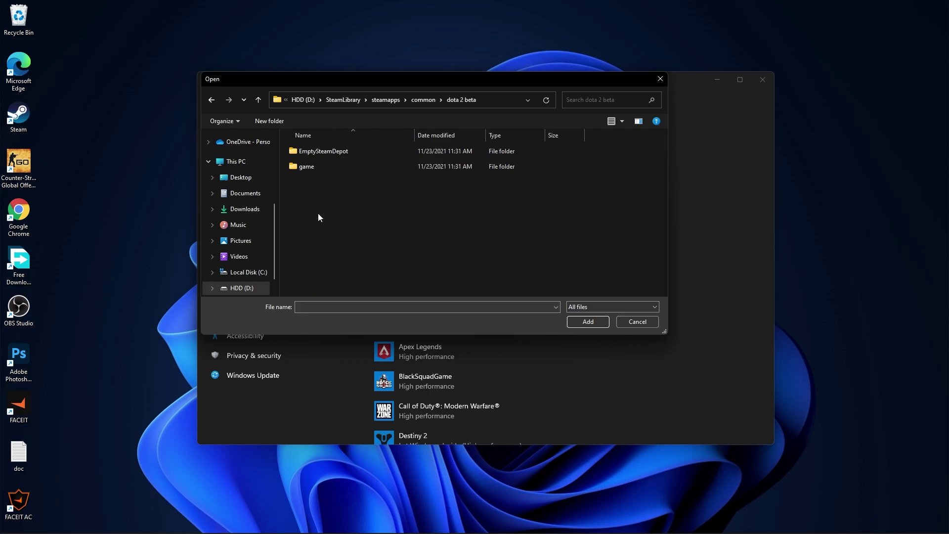
{"action": "left_click", "coordinate": [312, 165]}
{"action": "double_click", "coordinate": [306, 166]}
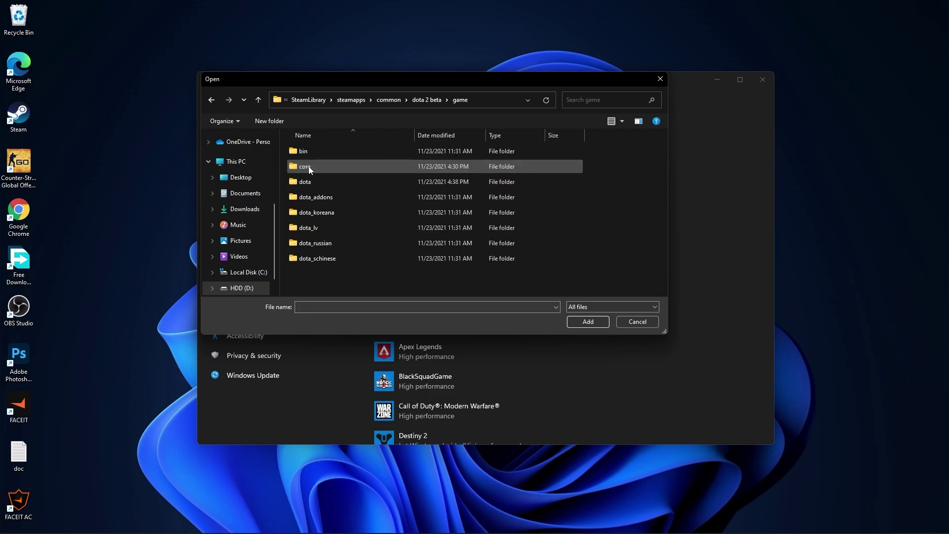
{"action": "left_click", "coordinate": [295, 154]}
{"action": "double_click", "coordinate": [312, 153]}
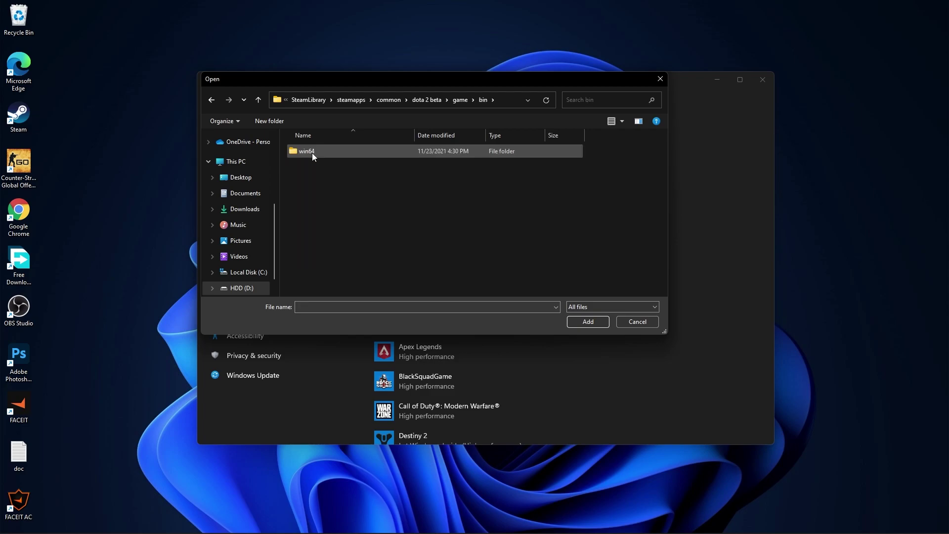
{"action": "left_click", "coordinate": [312, 153]}
{"action": "double_click", "coordinate": [316, 150]}
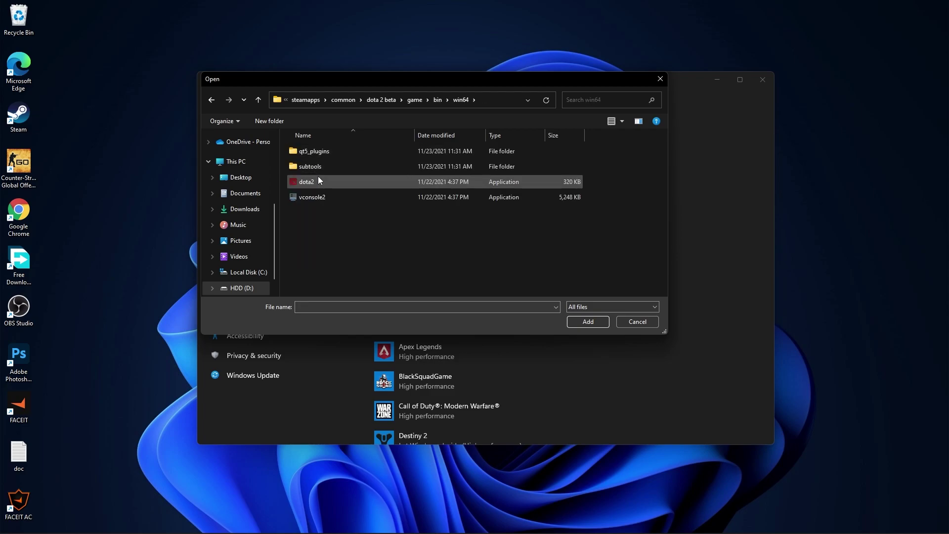
{"action": "left_click", "coordinate": [300, 182]}
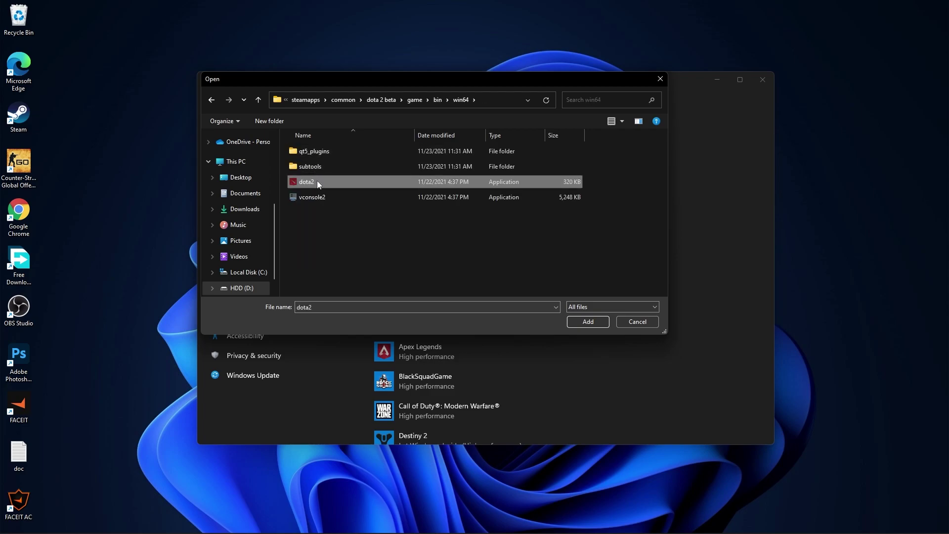
- Open dota2's Properties on the Compatibility tab
{"action": "right_click", "coordinate": [317, 180]}
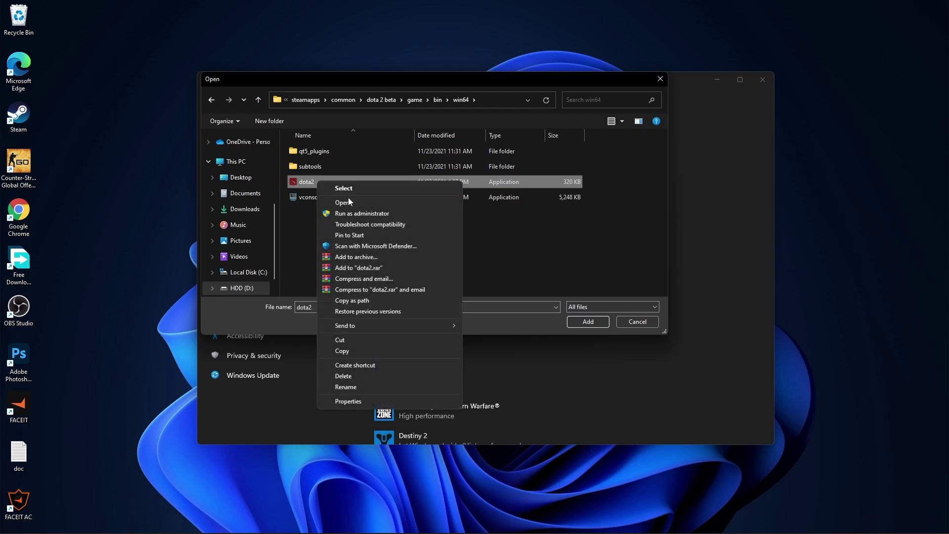
{"action": "left_click", "coordinate": [355, 401]}
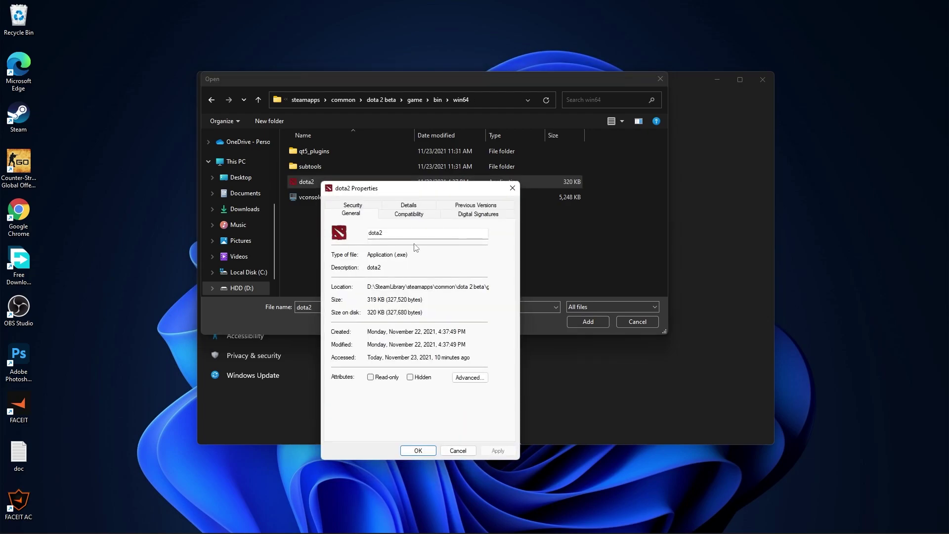
{"action": "left_click", "coordinate": [410, 214]}
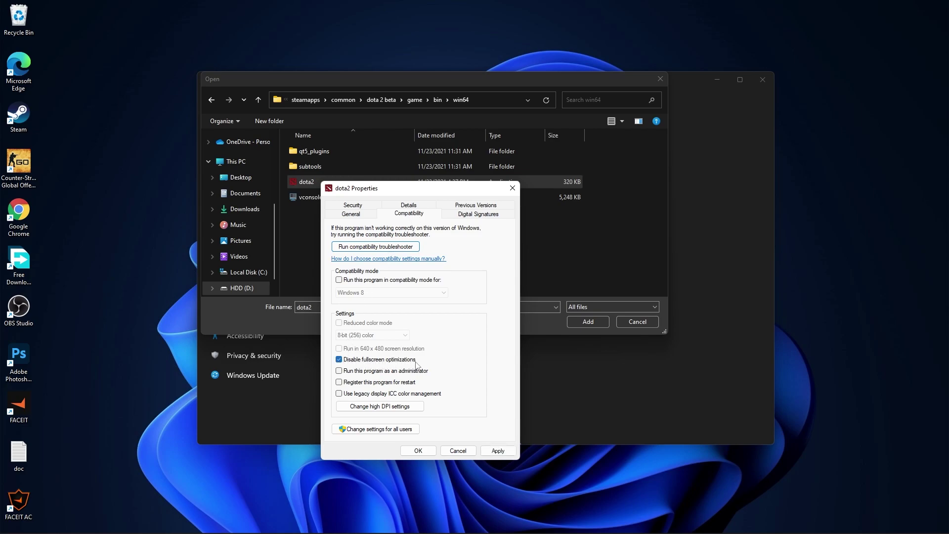
- Enable 'Override high DPI scaling behavior', apply the changes, and close Properties
{"action": "left_click", "coordinate": [392, 410]}
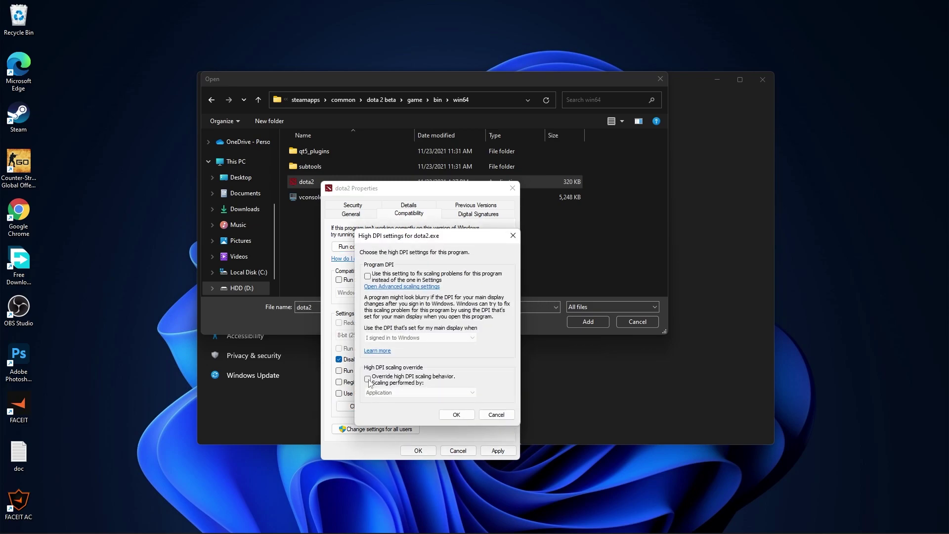
{"action": "left_click", "coordinate": [368, 379]}
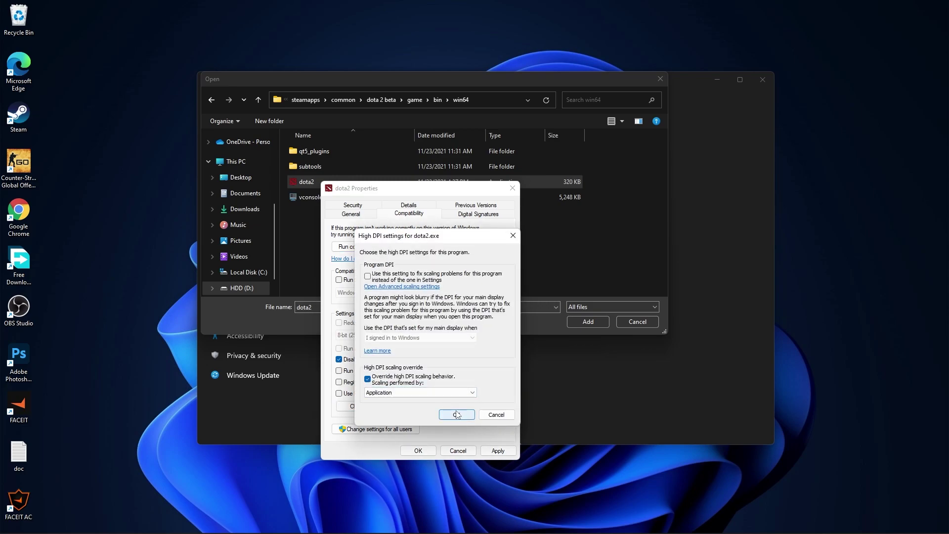
{"action": "left_click", "coordinate": [456, 415]}
{"action": "left_click", "coordinate": [498, 450]}
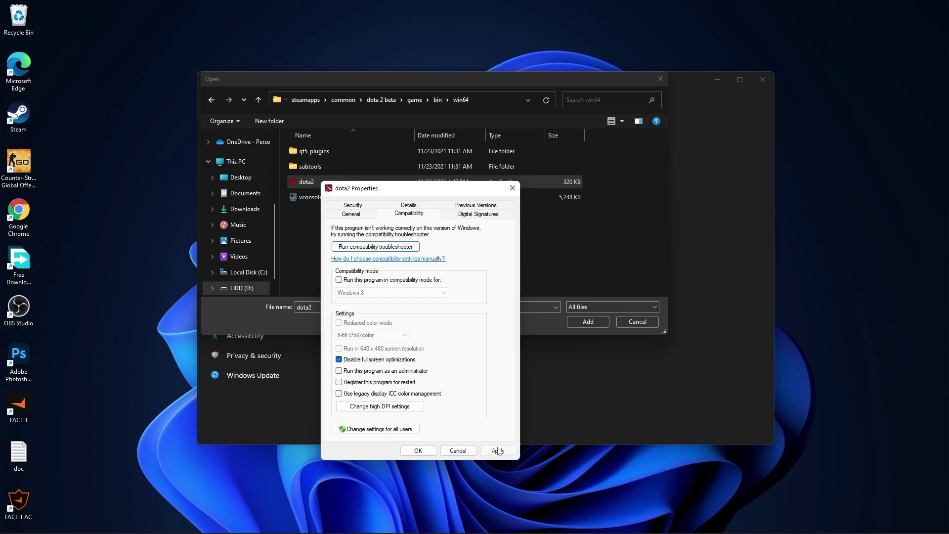
{"action": "left_click", "coordinate": [418, 450]}
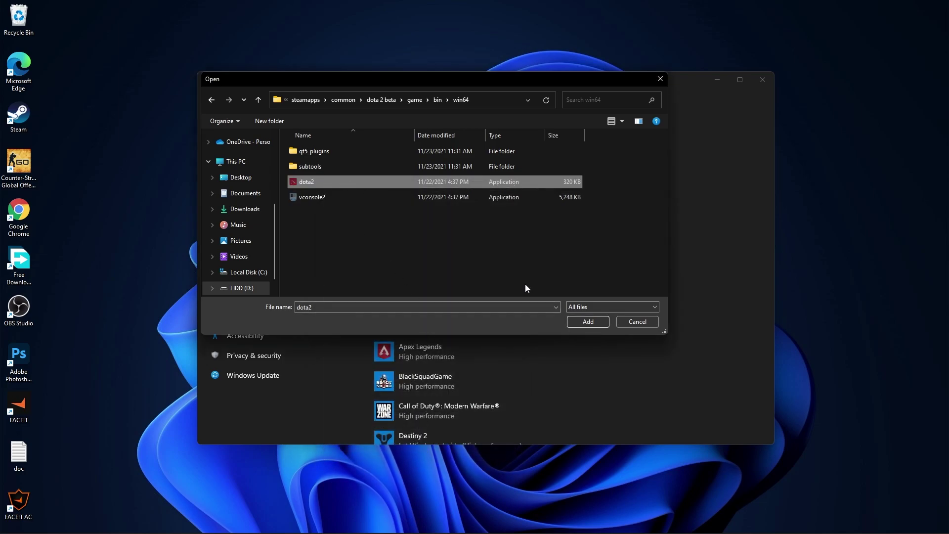
- Add dota2 to the per-app graphics list and save its preference as High performance
{"action": "left_click", "coordinate": [588, 322]}
{"action": "scroll", "coordinate": [620, 311], "scroll_direction": "down", "scroll_amount": 5}
{"action": "scroll", "coordinate": [619, 326], "scroll_direction": "down", "scroll_amount": 5}
{"action": "left_click", "coordinate": [441, 347]}
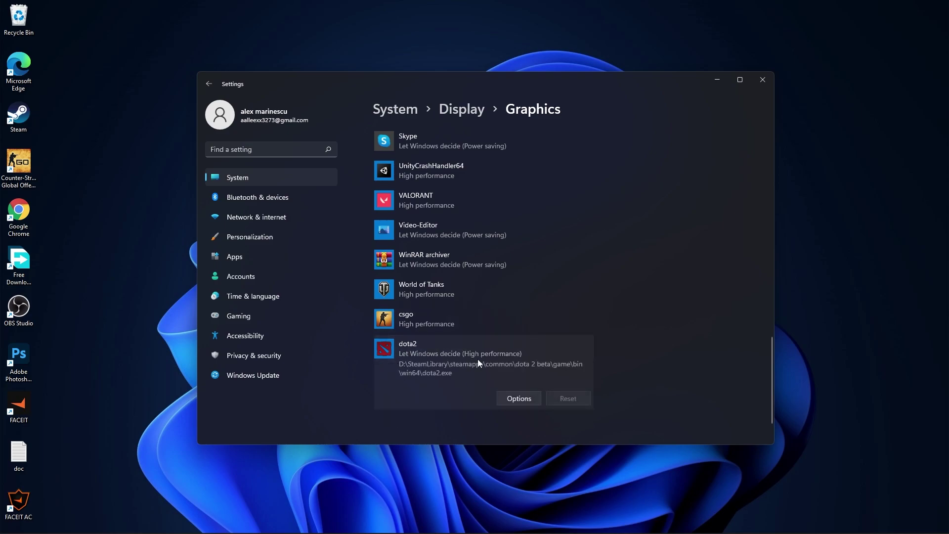
{"action": "left_click", "coordinate": [515, 399]}
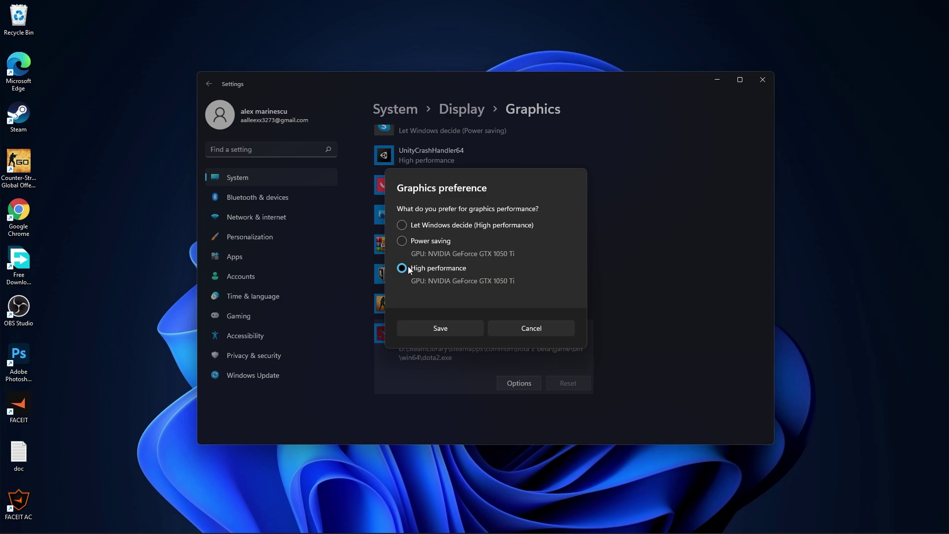
{"action": "left_click", "coordinate": [443, 329]}
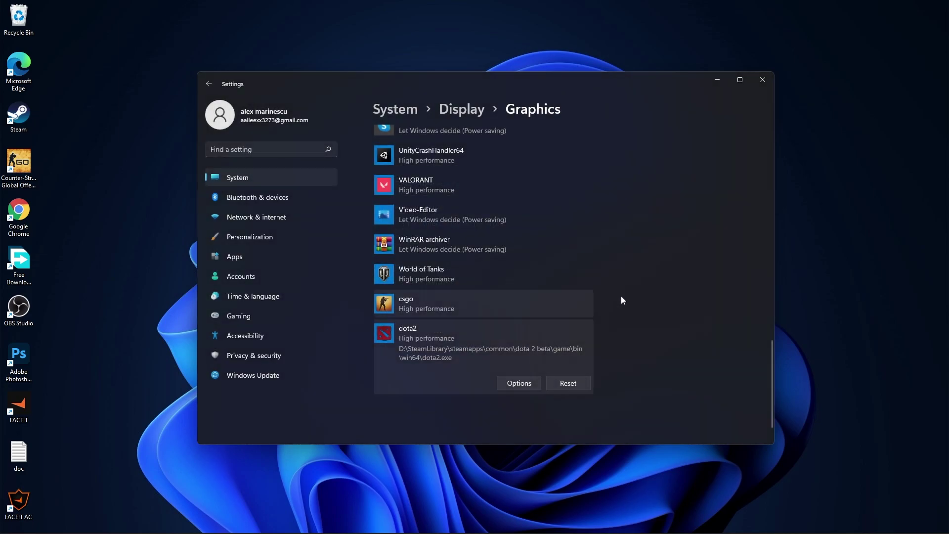
- Reopen Settings, check Windows Update reports up to date, and go to System
{"action": "left_click", "coordinate": [760, 81]}
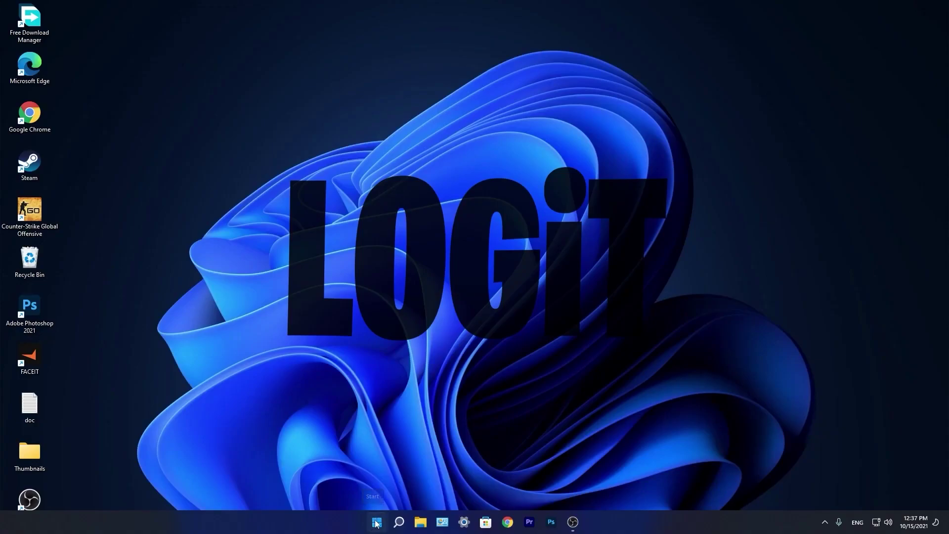
{"action": "left_click", "coordinate": [375, 524]}
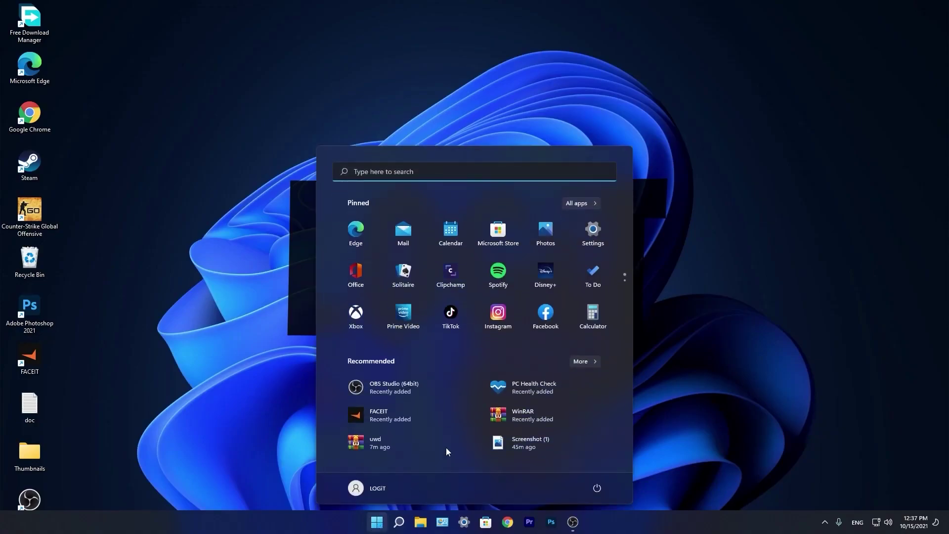
{"action": "left_click", "coordinate": [593, 233]}
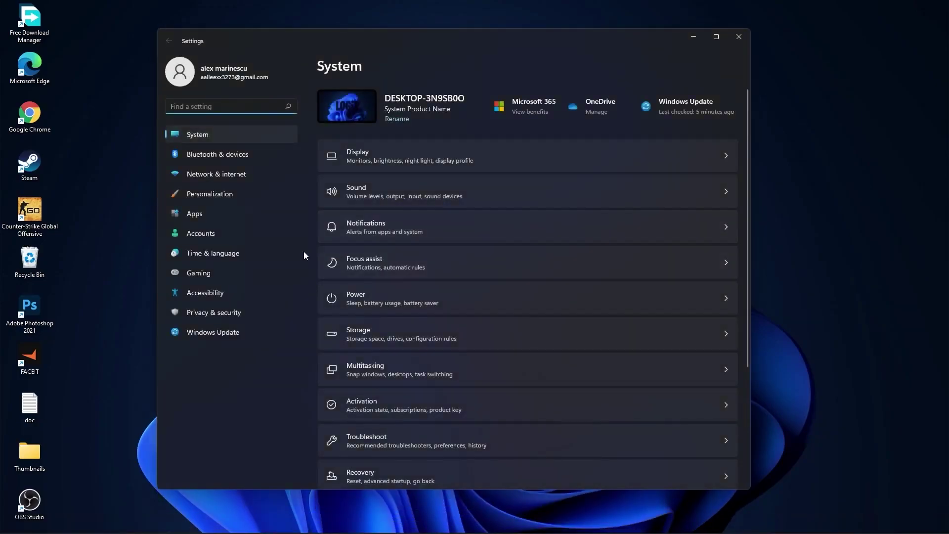
{"action": "left_click", "coordinate": [175, 334]}
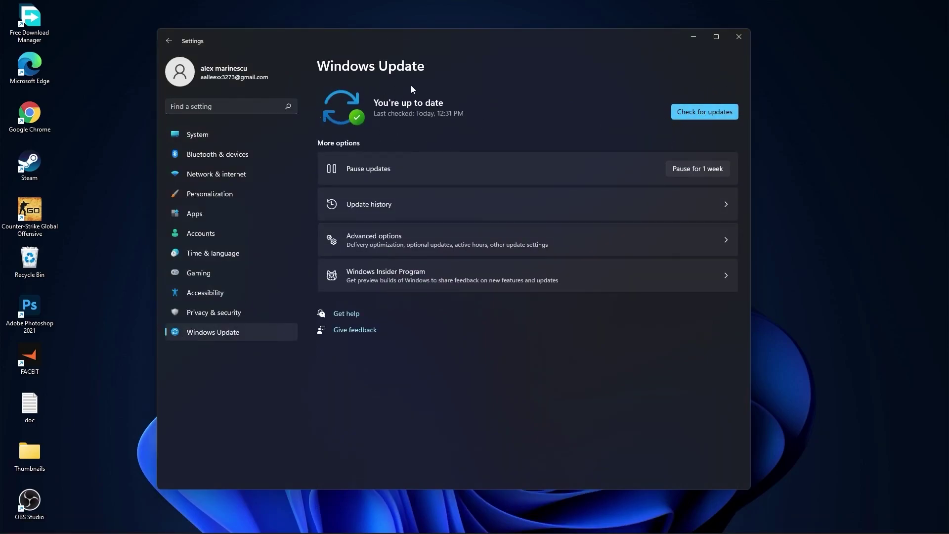
{"action": "left_click", "coordinate": [223, 134]}
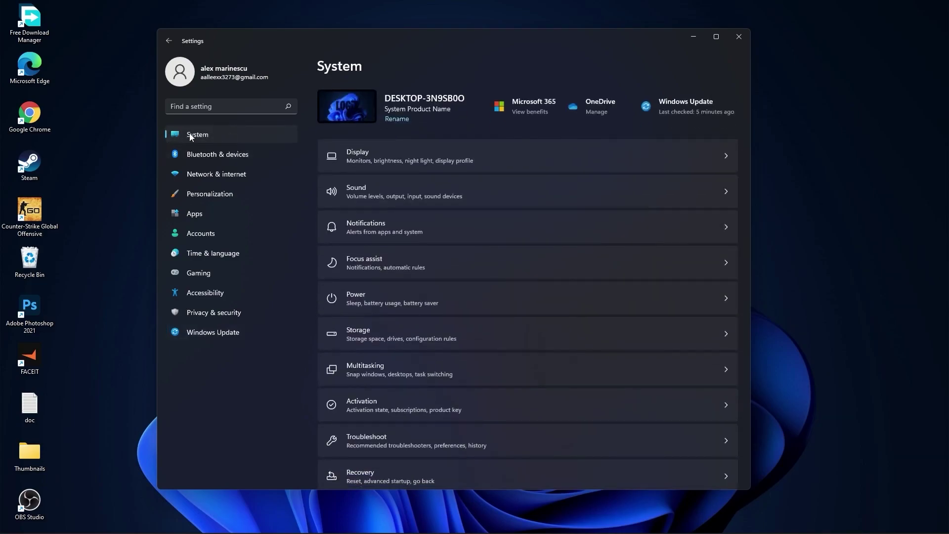
{"action": "left_click", "coordinate": [371, 153]}
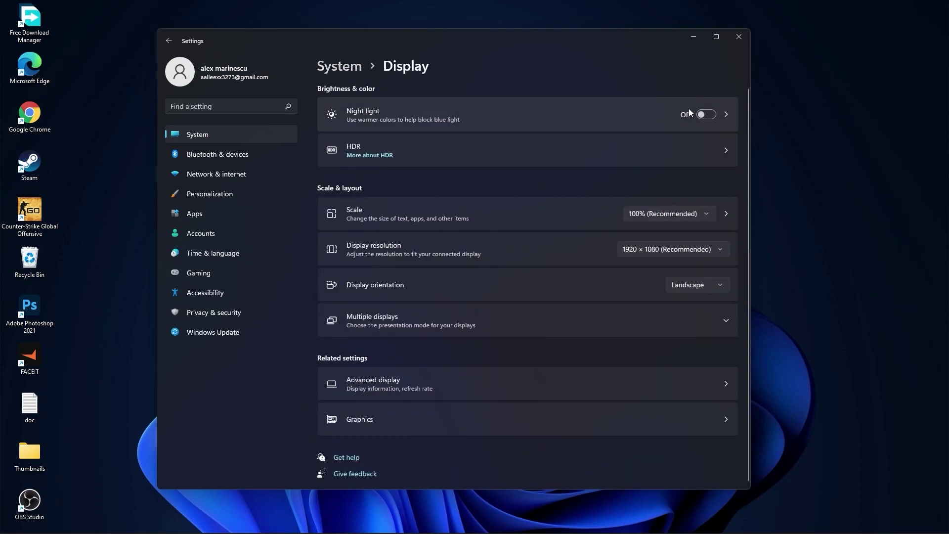
{"action": "left_click", "coordinate": [374, 383]}
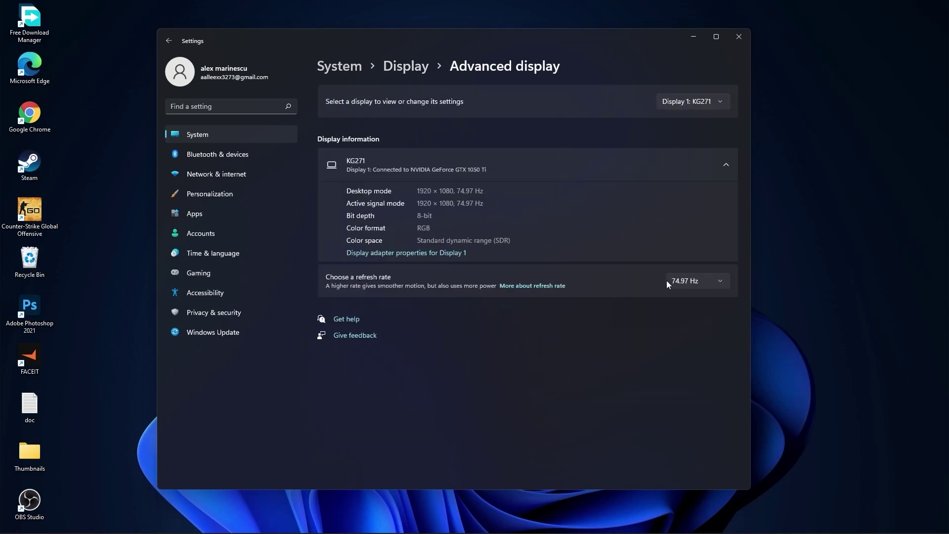
{"action": "left_click", "coordinate": [688, 280]}
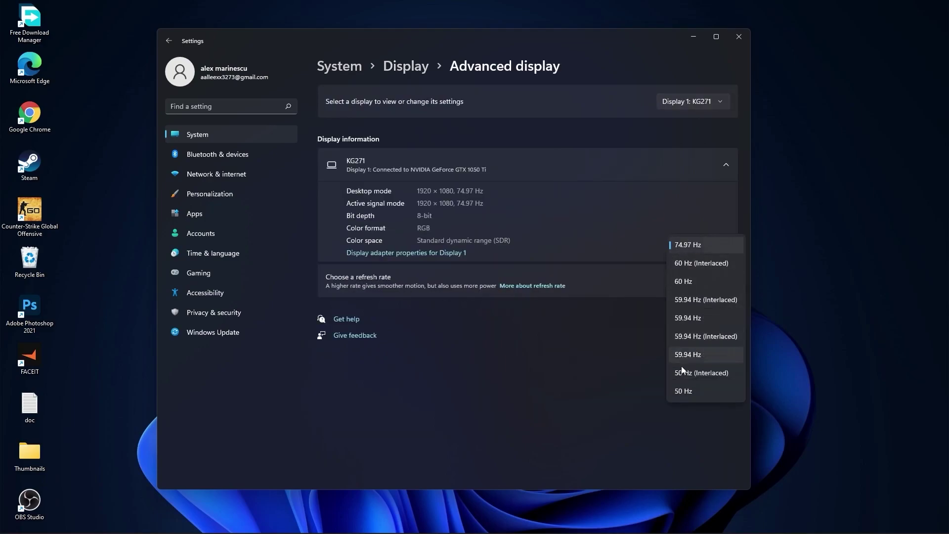
{"action": "left_click", "coordinate": [686, 246]}
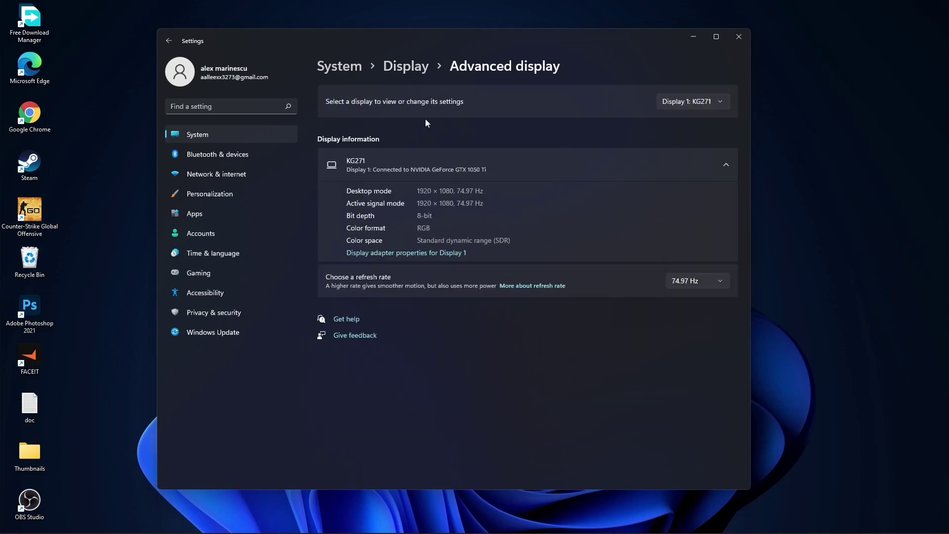
{"action": "left_click", "coordinate": [339, 66]}
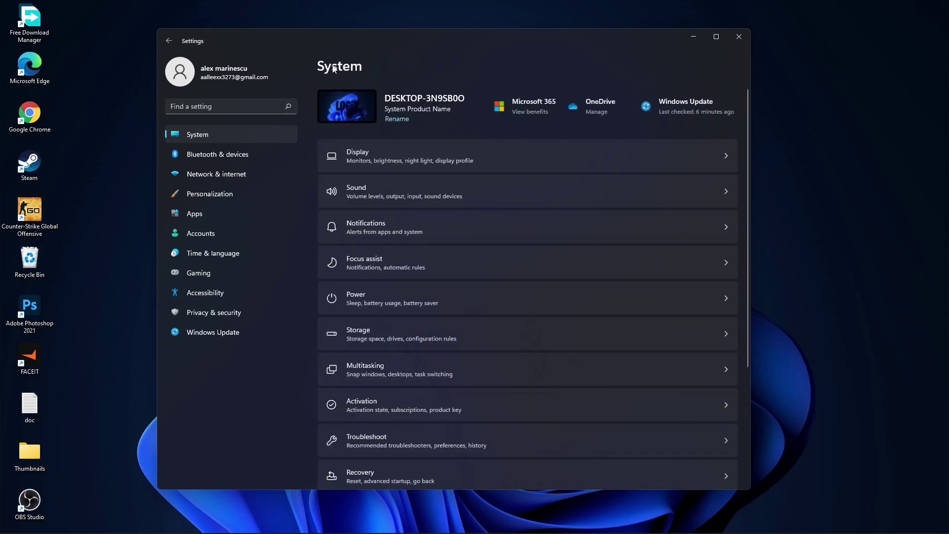
{"action": "left_click", "coordinate": [369, 228]}
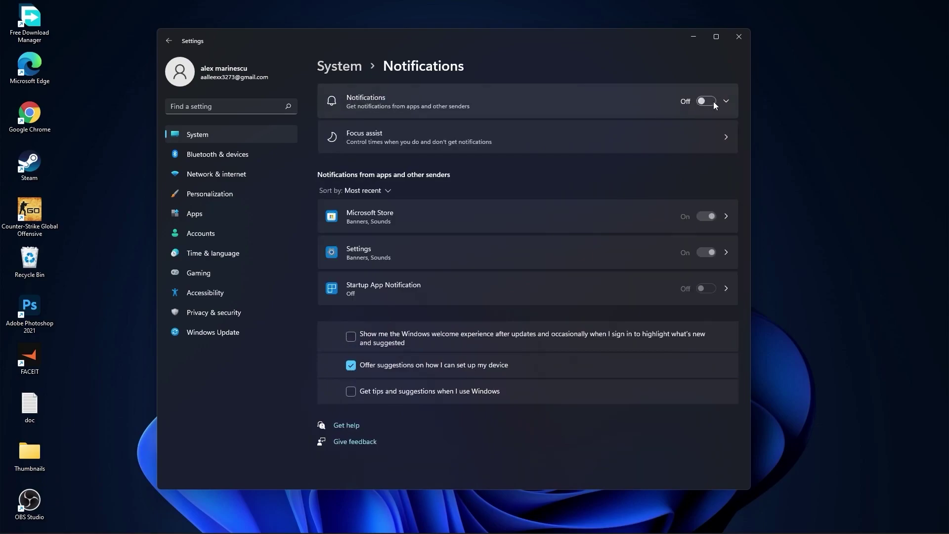
- Set Focus assist to Off and return to the System page
{"action": "left_click", "coordinate": [339, 68]}
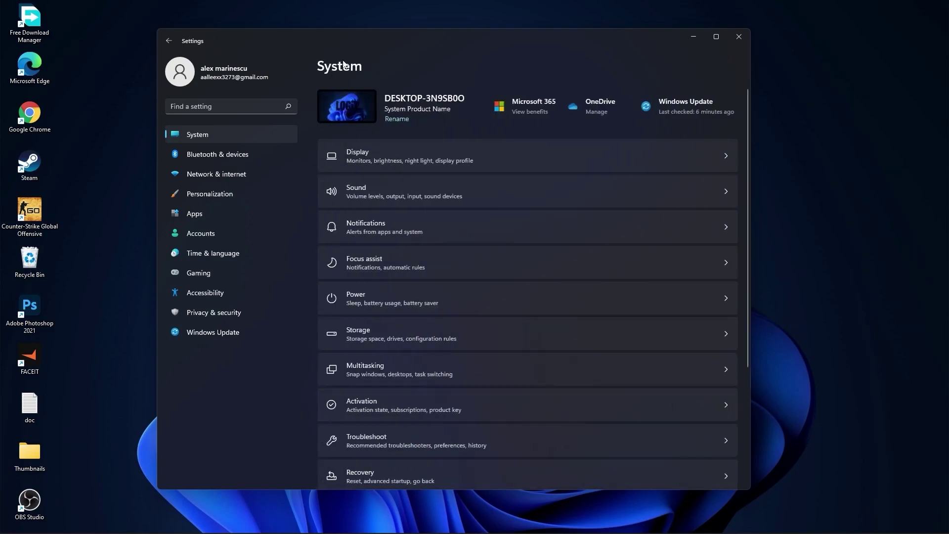
{"action": "left_click", "coordinate": [361, 259]}
{"action": "left_click", "coordinate": [352, 139]}
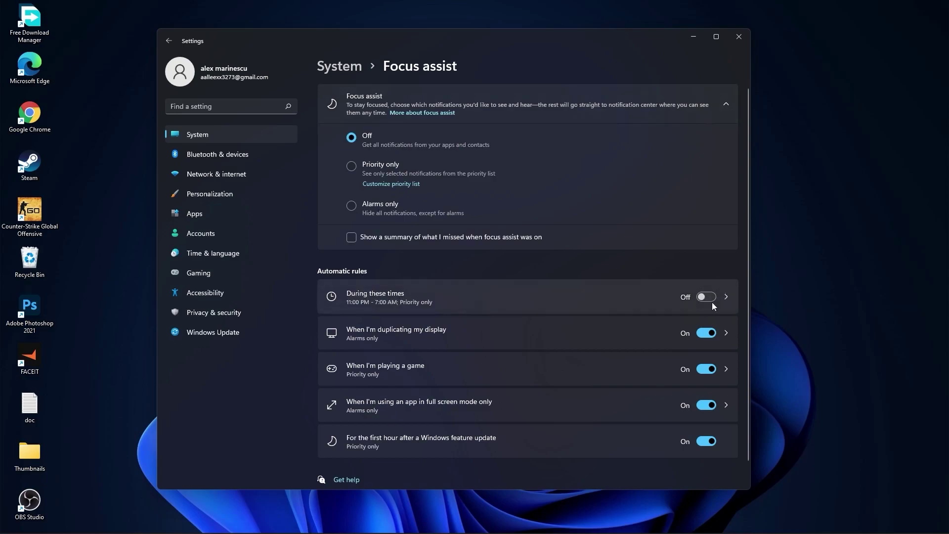
{"action": "left_click", "coordinate": [339, 66]}
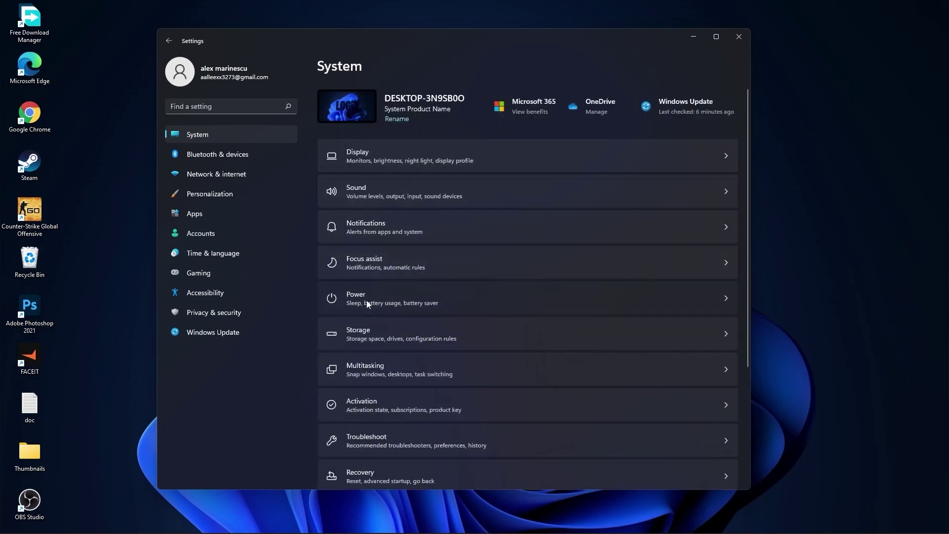
- Set Power mode to Best performance and return to the System page
{"action": "left_click", "coordinate": [366, 300]}
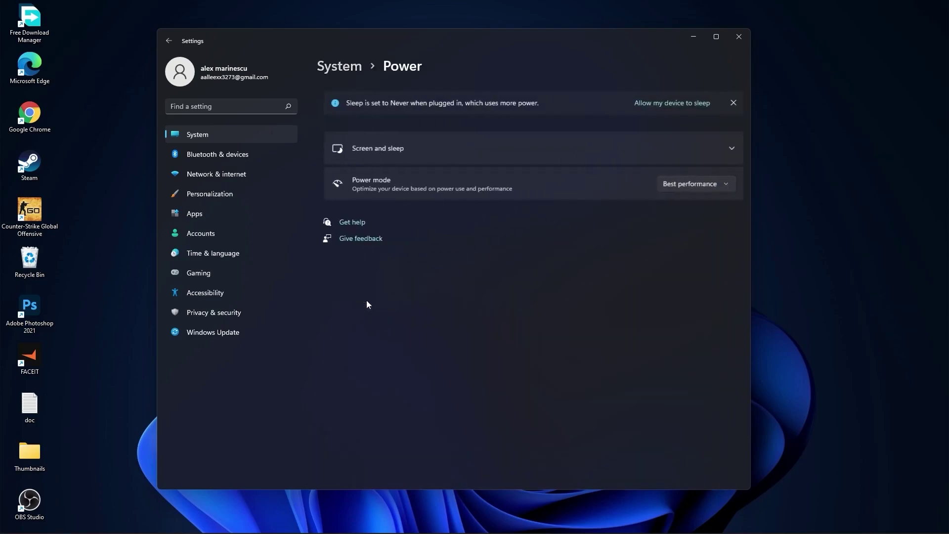
{"action": "left_click", "coordinate": [672, 186]}
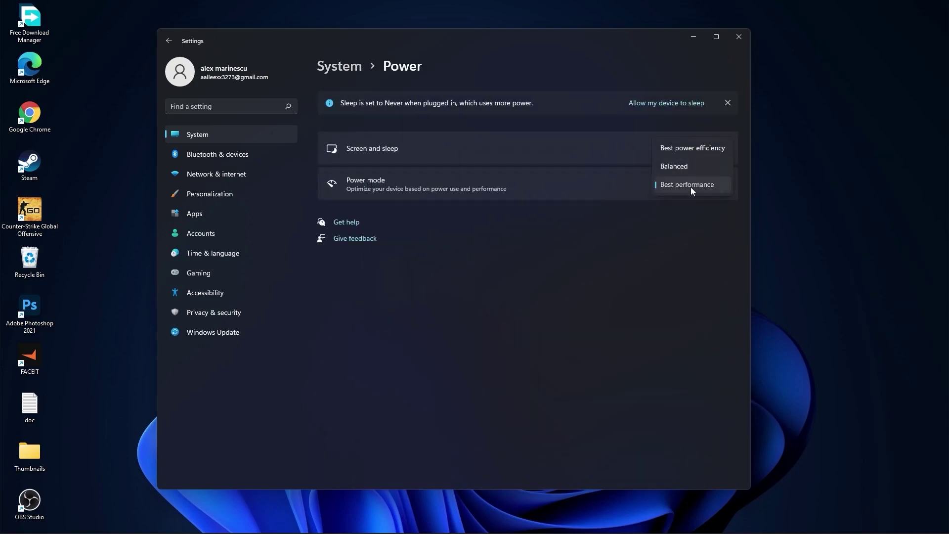
{"action": "left_click", "coordinate": [691, 186]}
{"action": "left_click", "coordinate": [336, 69]}
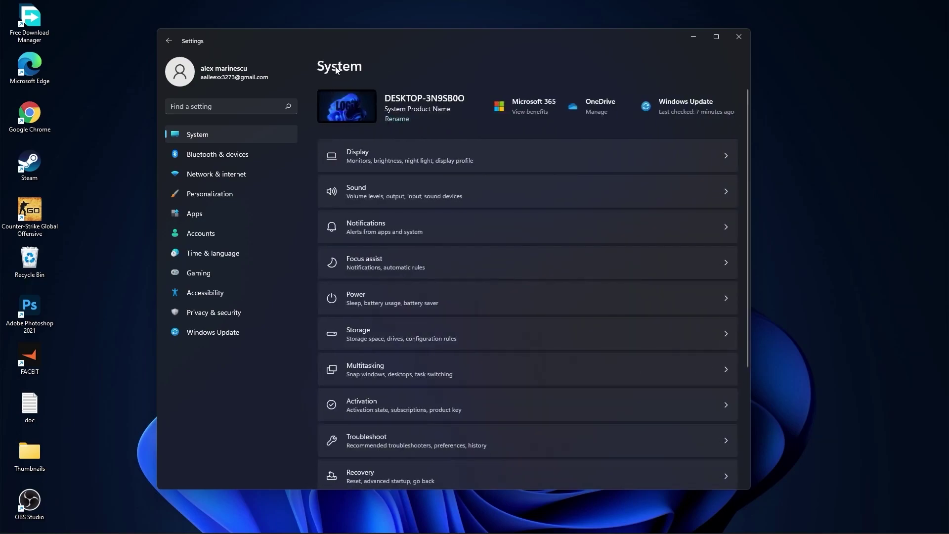
- Select Downloads and previous Windows installations in Storage cleanup recommendations
{"action": "left_click", "coordinate": [366, 333]}
{"action": "scroll", "coordinate": [366, 333], "scroll_direction": "down", "scroll_amount": 2}
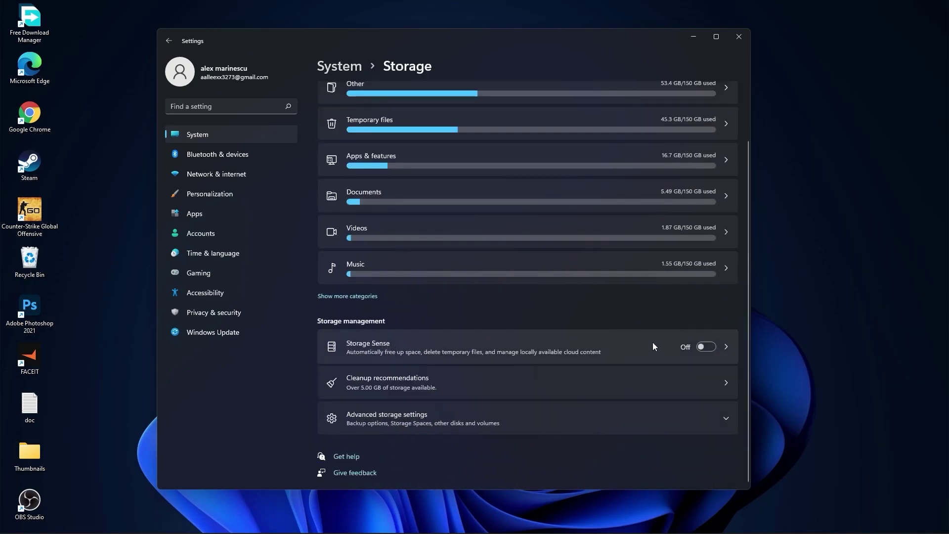
{"action": "left_click", "coordinate": [386, 380]}
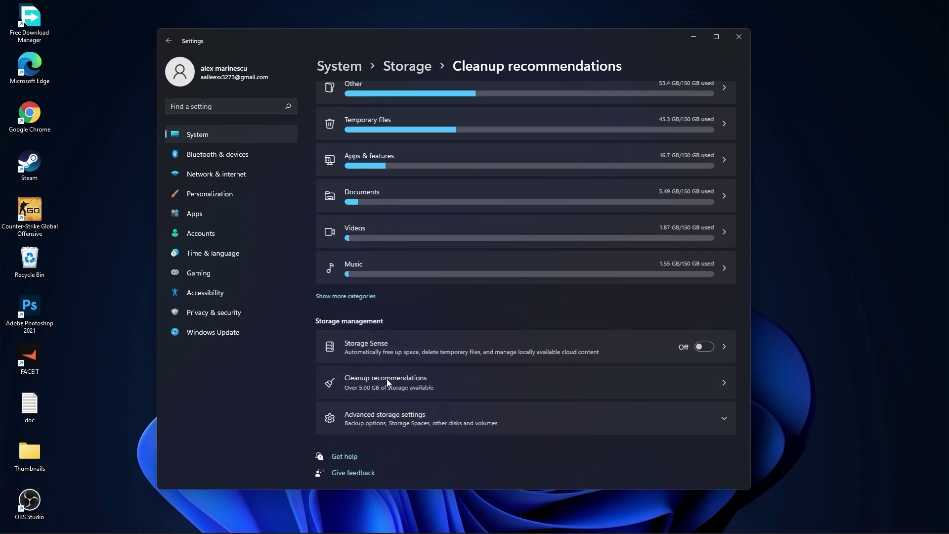
{"action": "left_click", "coordinate": [354, 141]}
{"action": "left_click", "coordinate": [353, 183]}
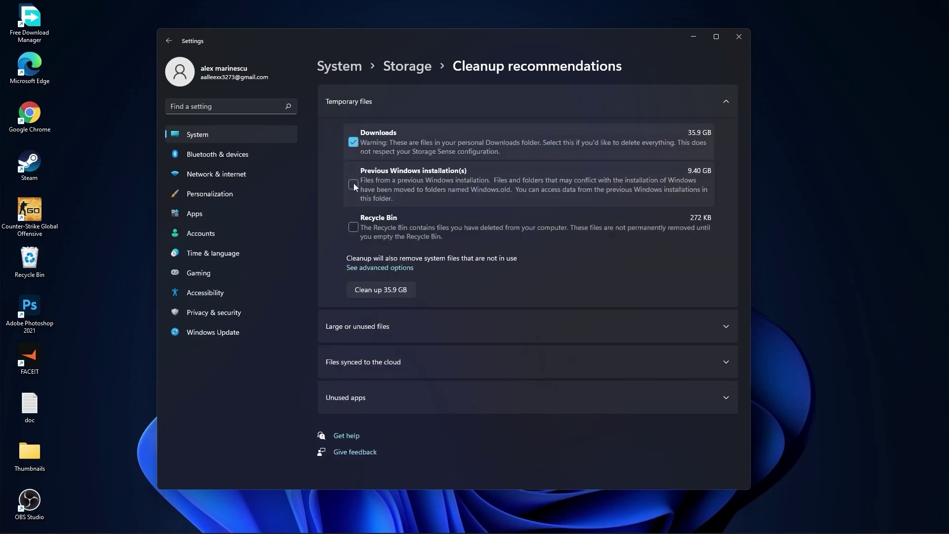
- Permanently delete the selected 45.3 GB of files and return to System
{"action": "left_click", "coordinate": [381, 290]}
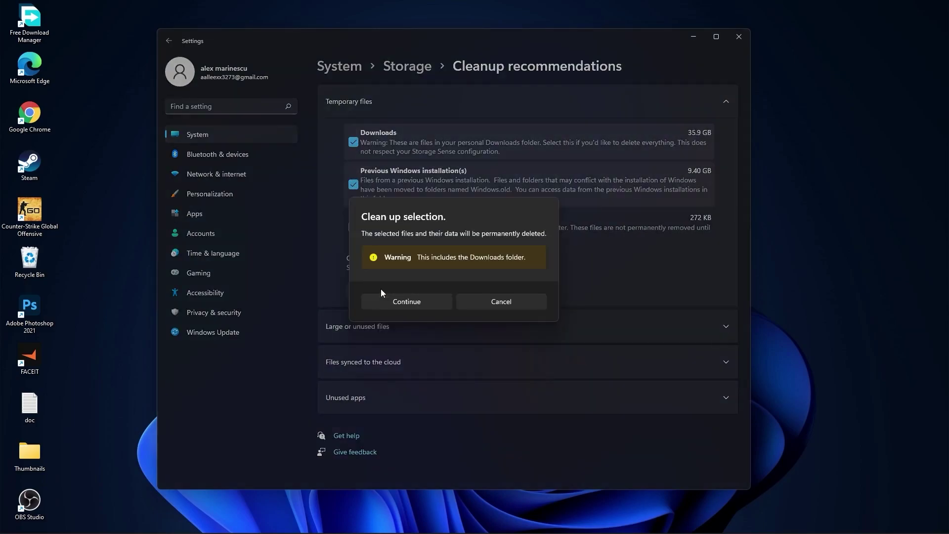
{"action": "left_click", "coordinate": [413, 302]}
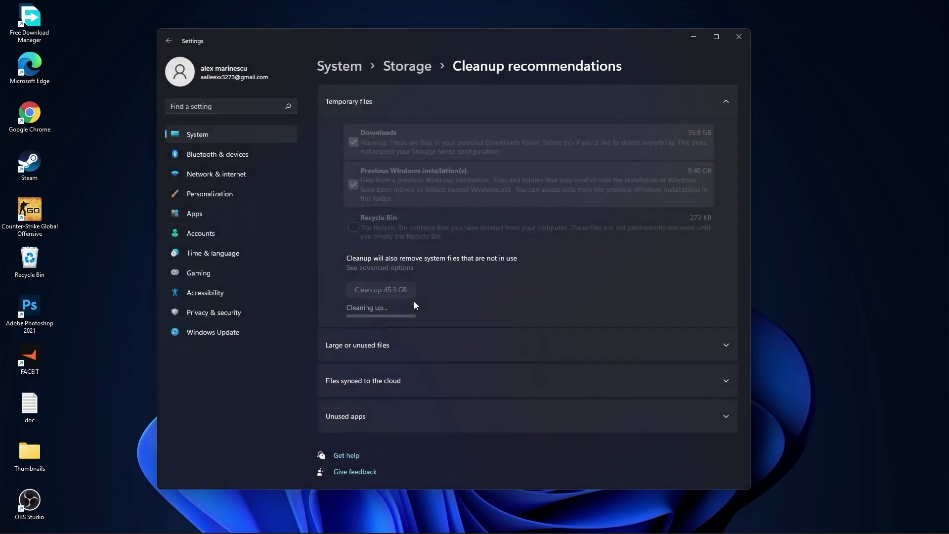
{"action": "left_click", "coordinate": [338, 63]}
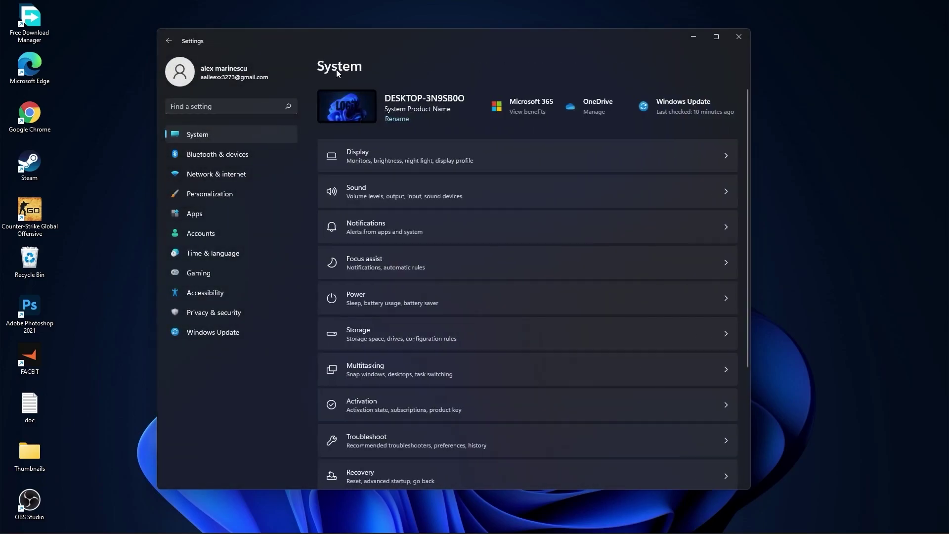
{"action": "left_click", "coordinate": [378, 368]}
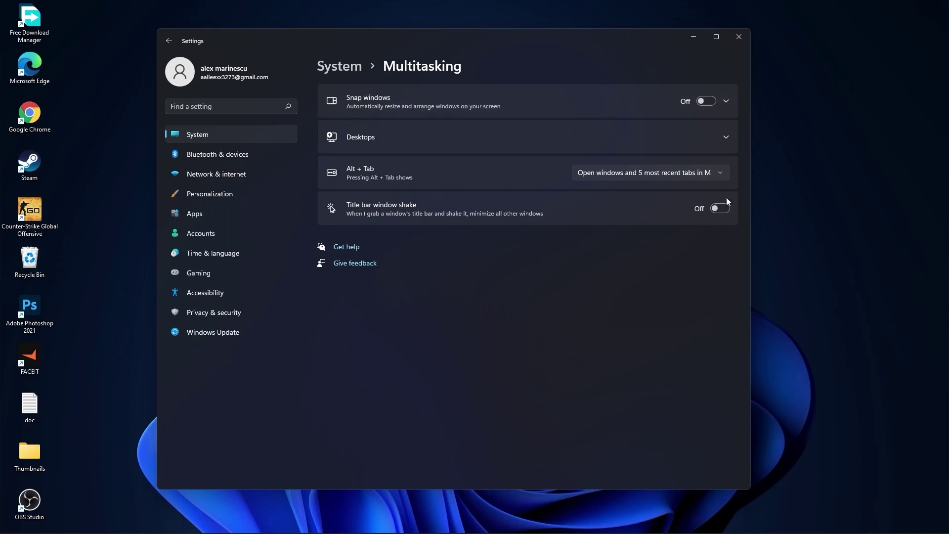
{"action": "left_click", "coordinate": [342, 73]}
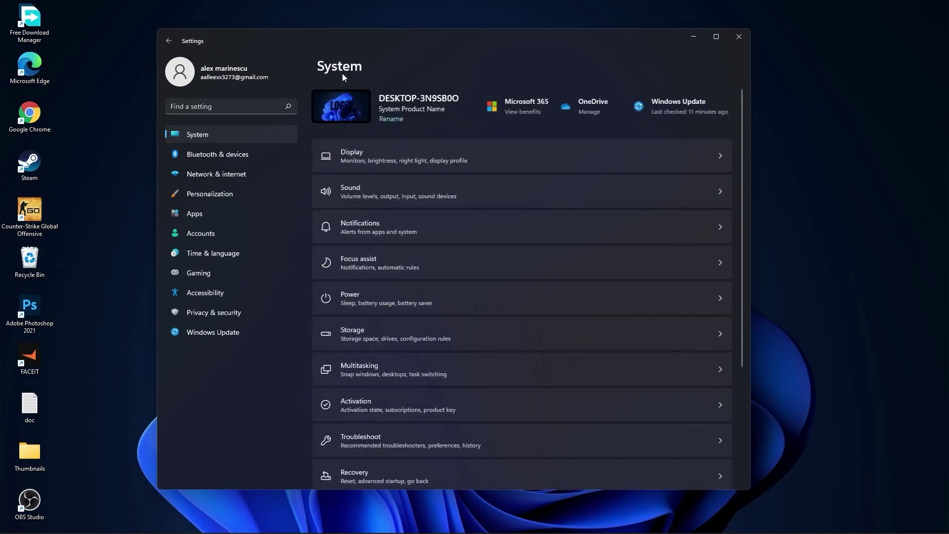
{"action": "scroll", "coordinate": [507, 327], "scroll_direction": "down", "scroll_amount": 3}
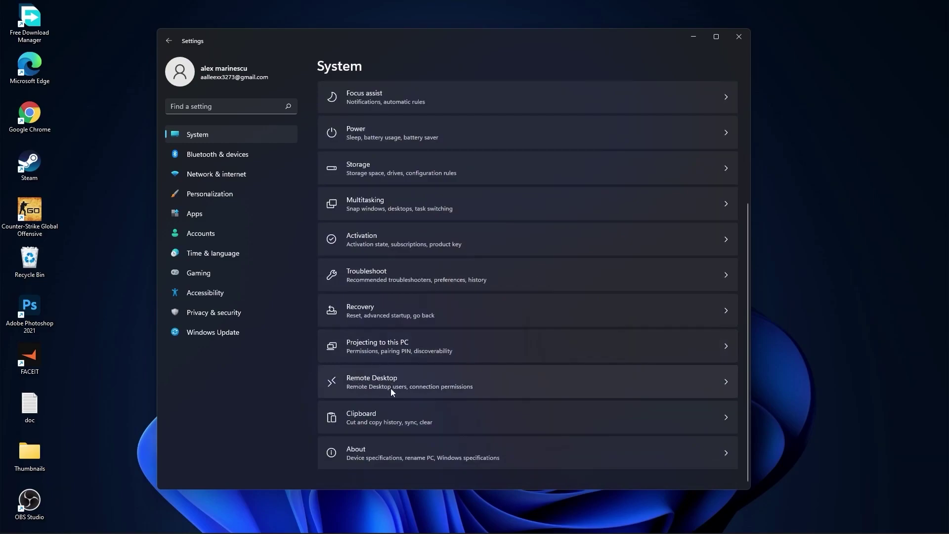
{"action": "left_click", "coordinate": [370, 381]}
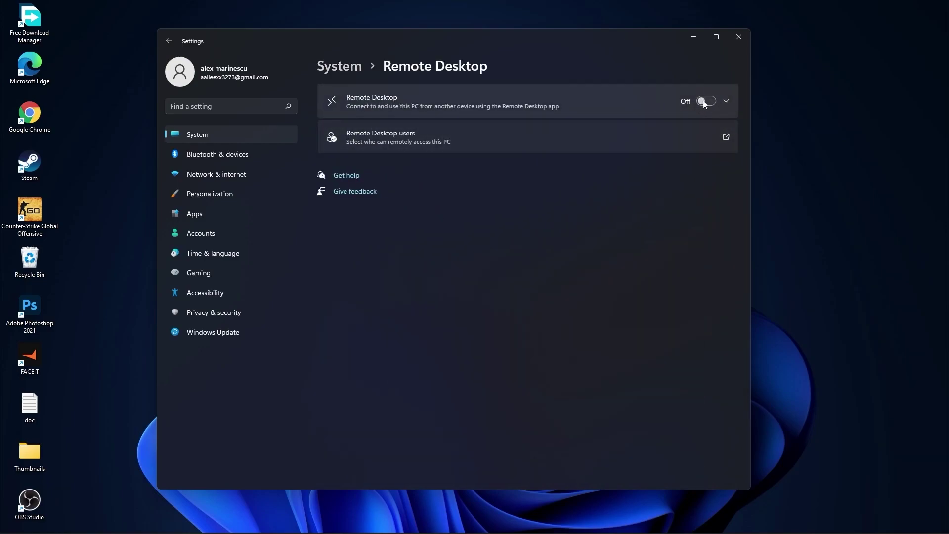
{"action": "left_click", "coordinate": [337, 65]}
{"action": "scroll", "coordinate": [512, 328], "scroll_direction": "down", "scroll_amount": 3}
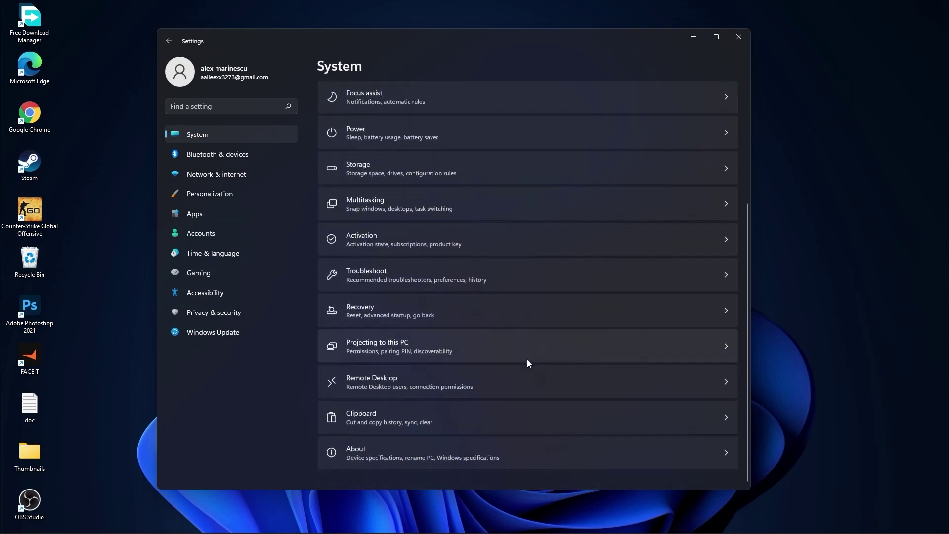
{"action": "left_click", "coordinate": [368, 417]}
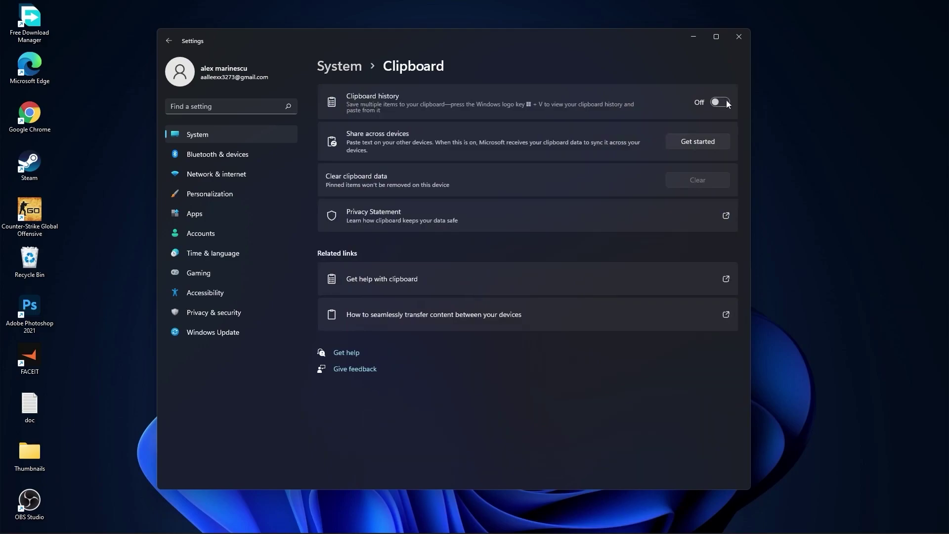
- Check the Personalization > Background page, leaving the background type set to Picture
{"action": "left_click", "coordinate": [339, 66]}
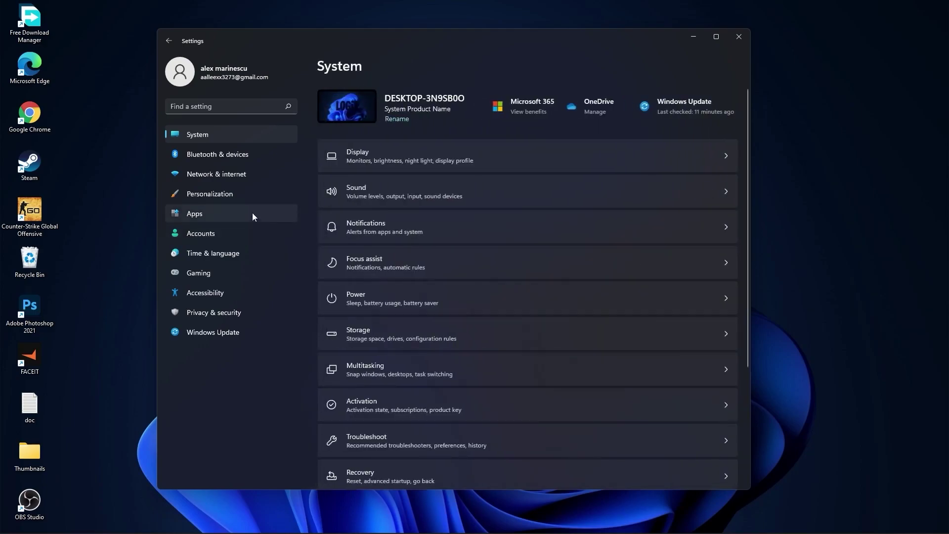
{"action": "left_click", "coordinate": [203, 195]}
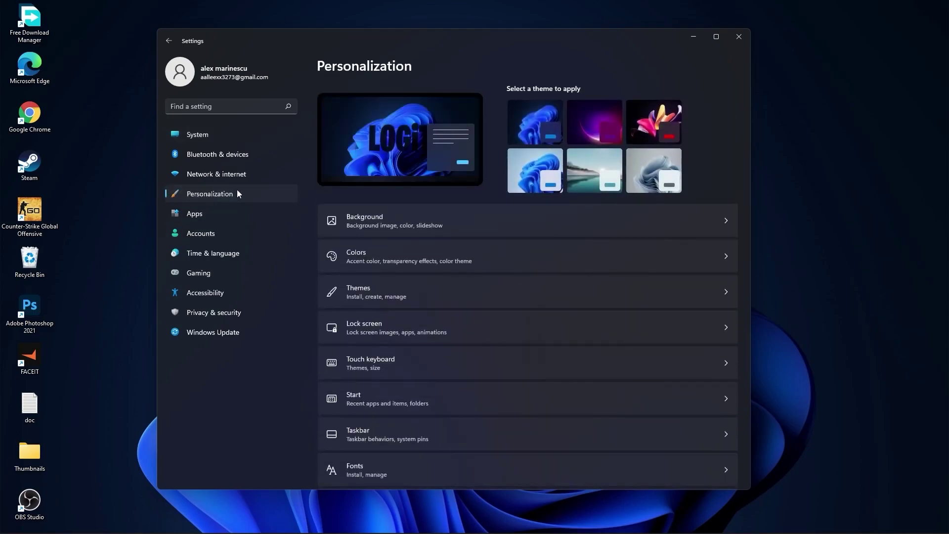
{"action": "left_click", "coordinate": [352, 210]}
{"action": "left_click", "coordinate": [674, 206]}
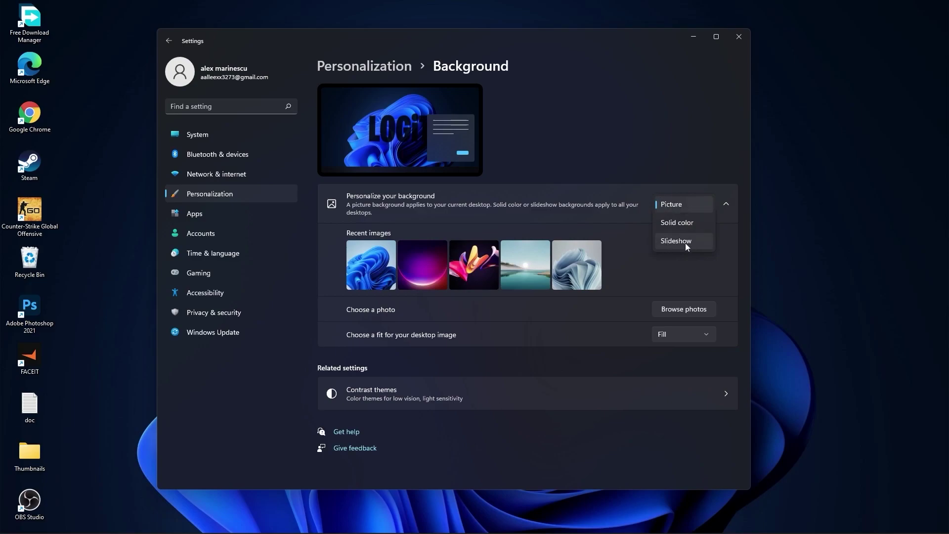
{"action": "left_click", "coordinate": [216, 217]}
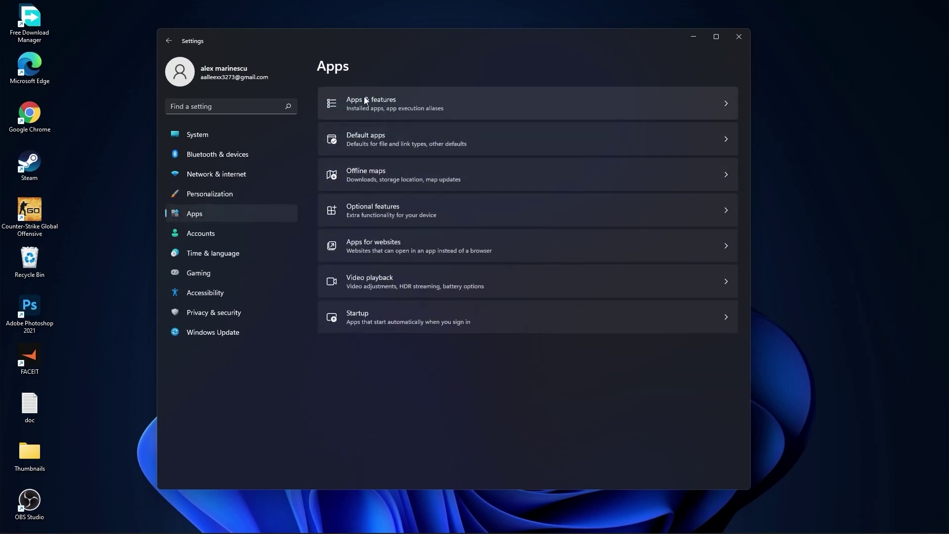
- Look through the 73 installed apps, including Adobe Photoshop 2021's options menu
{"action": "left_click", "coordinate": [390, 103]}
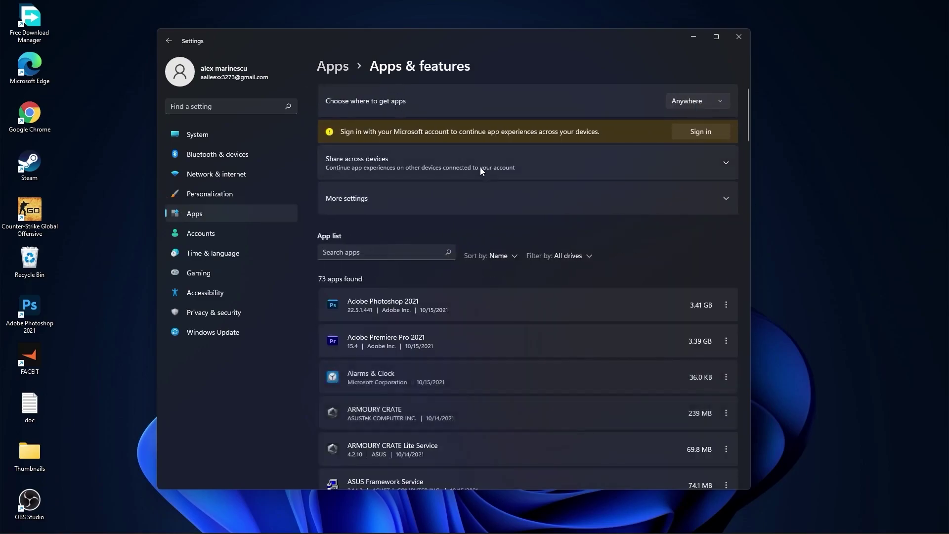
{"action": "scroll", "coordinate": [550, 339], "scroll_direction": "down", "scroll_amount": 2}
{"action": "scroll", "coordinate": [549, 347], "scroll_direction": "down", "scroll_amount": 1}
{"action": "scroll", "coordinate": [550, 347], "scroll_direction": "up", "scroll_amount": 2}
{"action": "scroll", "coordinate": [549, 347], "scroll_direction": "up", "scroll_amount": 2}
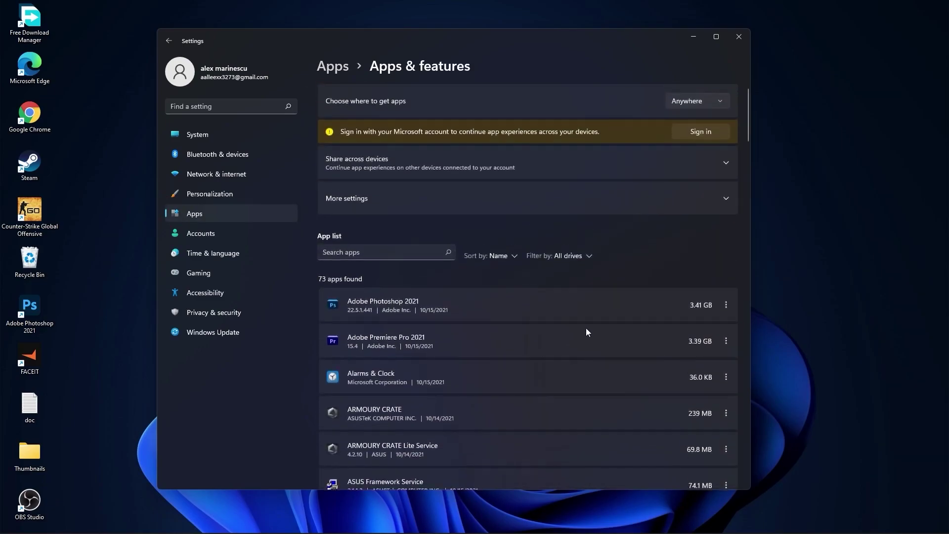
{"action": "left_click", "coordinate": [726, 304]}
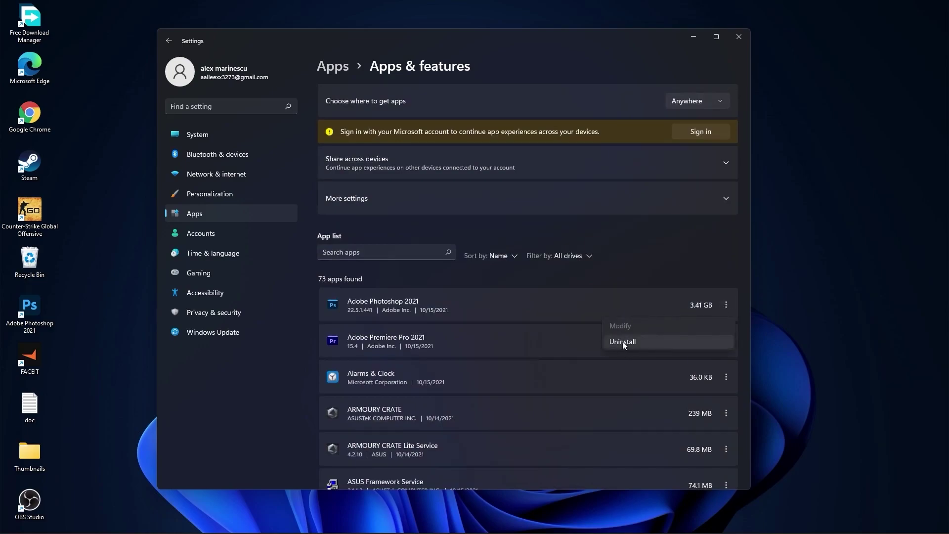
{"action": "left_click", "coordinate": [197, 274]}
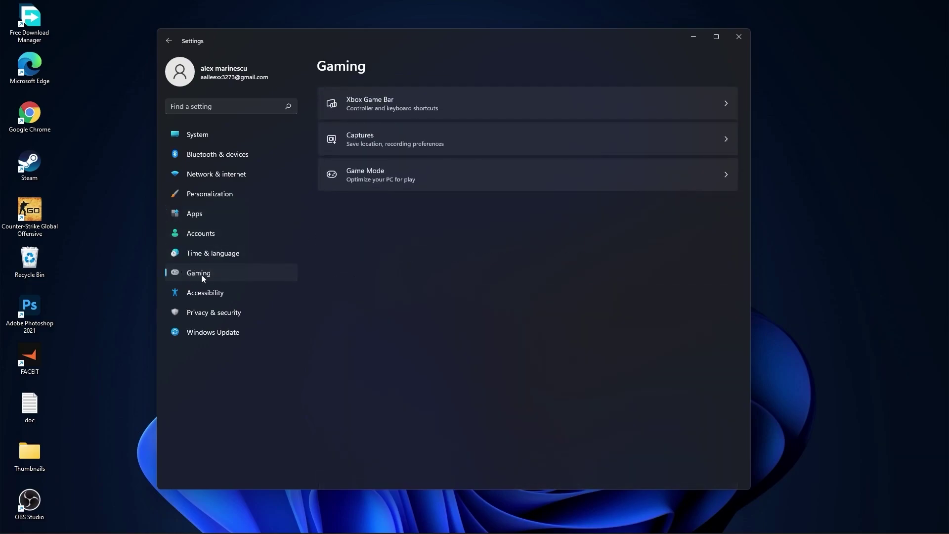
- Turn off Record what happened, Capture audio and Capture mouse cursor for game captures
{"action": "left_click", "coordinate": [402, 99]}
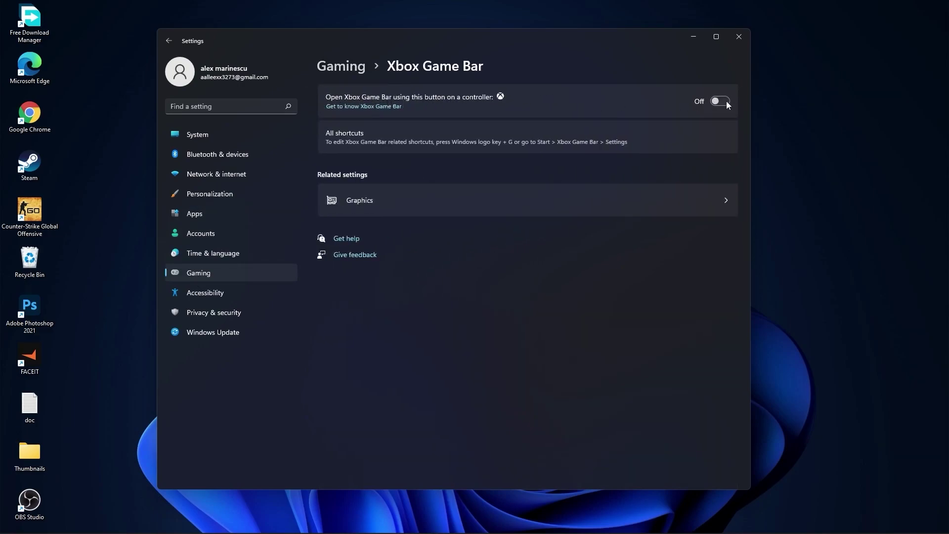
{"action": "left_click", "coordinate": [340, 65]}
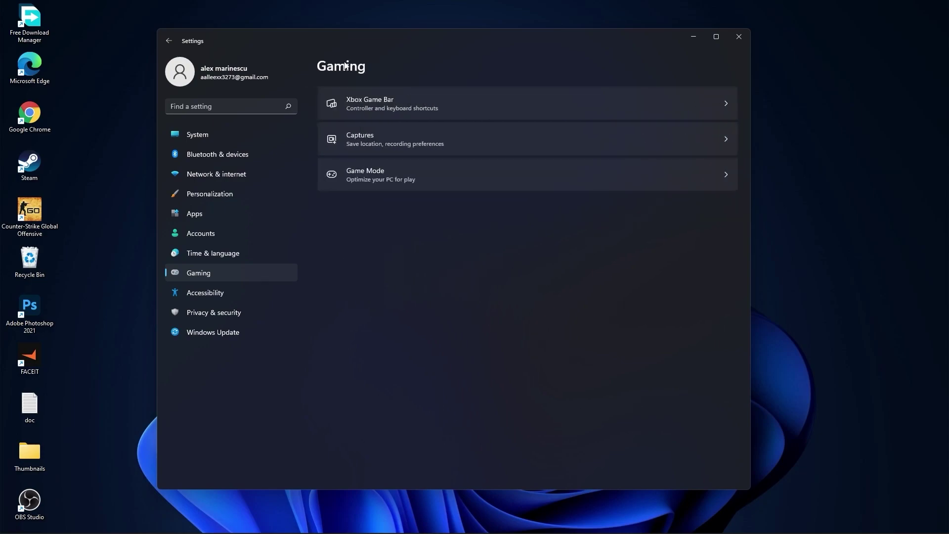
{"action": "left_click", "coordinate": [367, 135]}
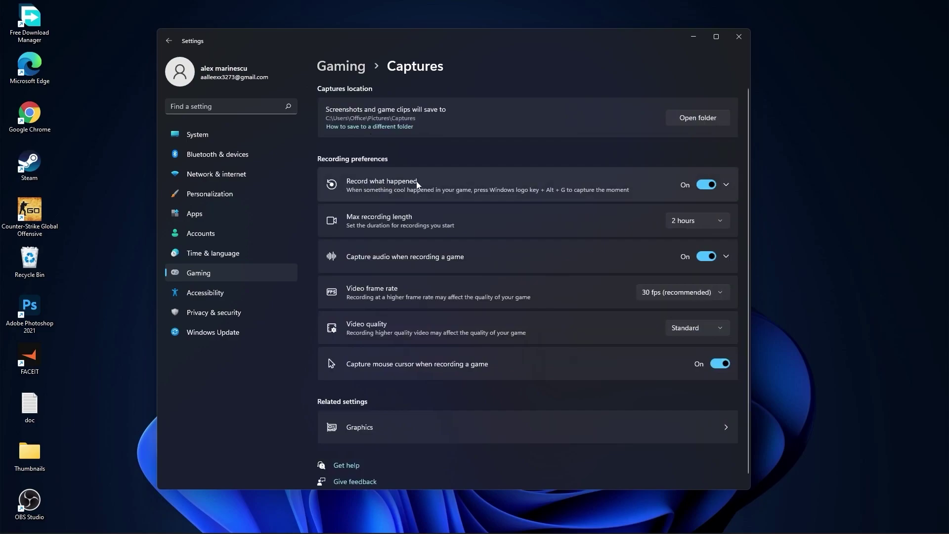
{"action": "left_click", "coordinate": [702, 175]}
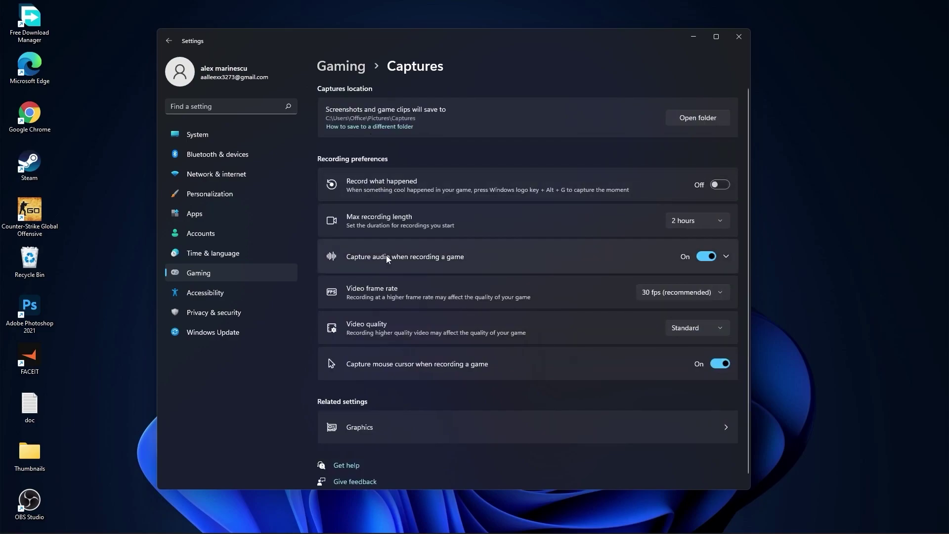
{"action": "left_click", "coordinate": [708, 256]}
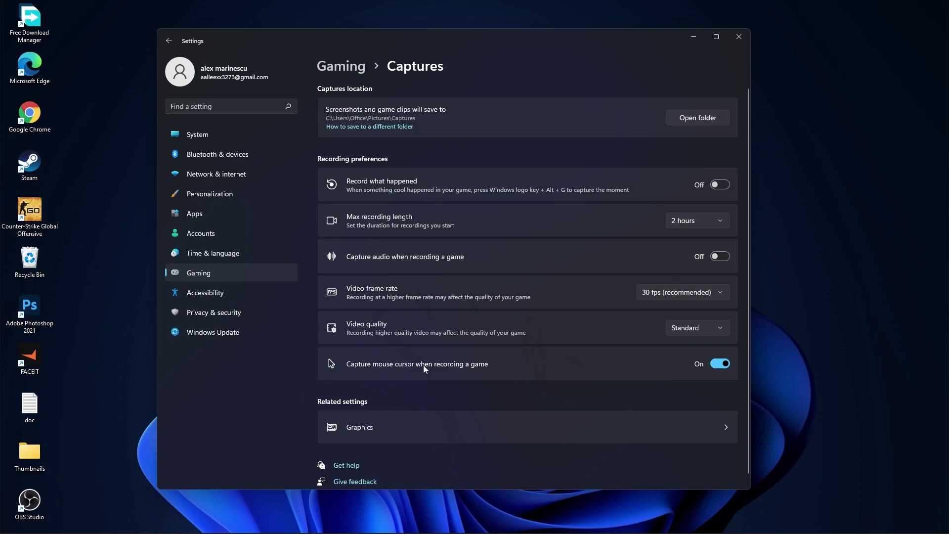
{"action": "left_click", "coordinate": [721, 364]}
- Confirm Game Mode is switched on
{"action": "left_click", "coordinate": [344, 69]}
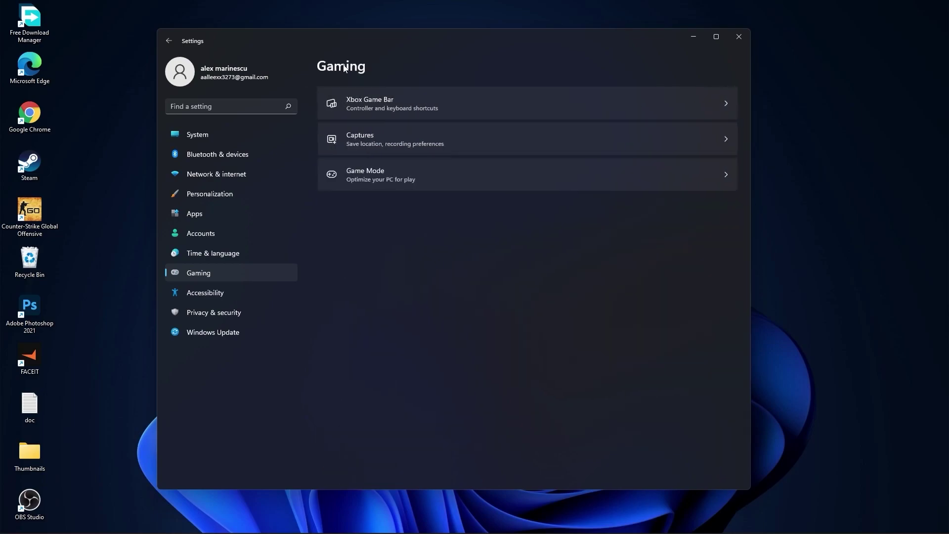
{"action": "left_click", "coordinate": [374, 175]}
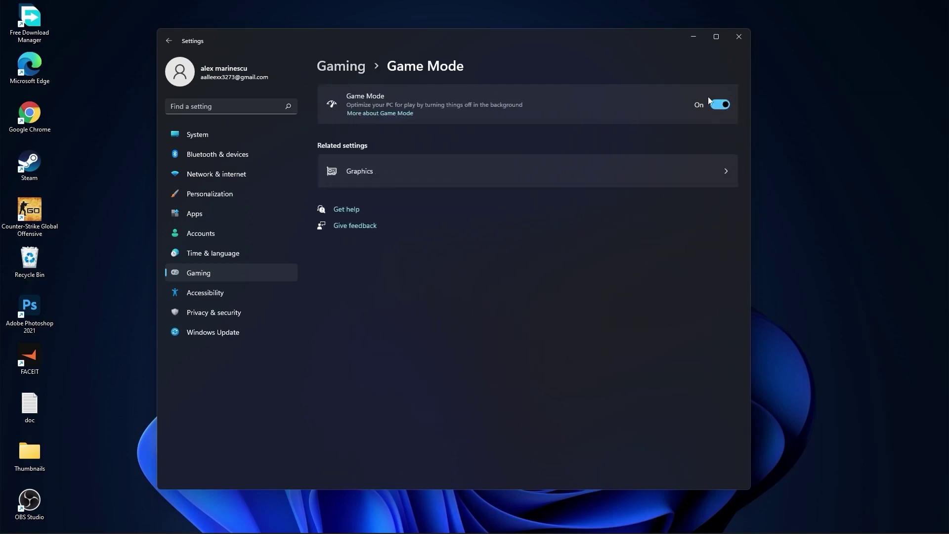
{"action": "key", "text": "alt+Left"}
{"action": "left_click", "coordinate": [233, 313]}
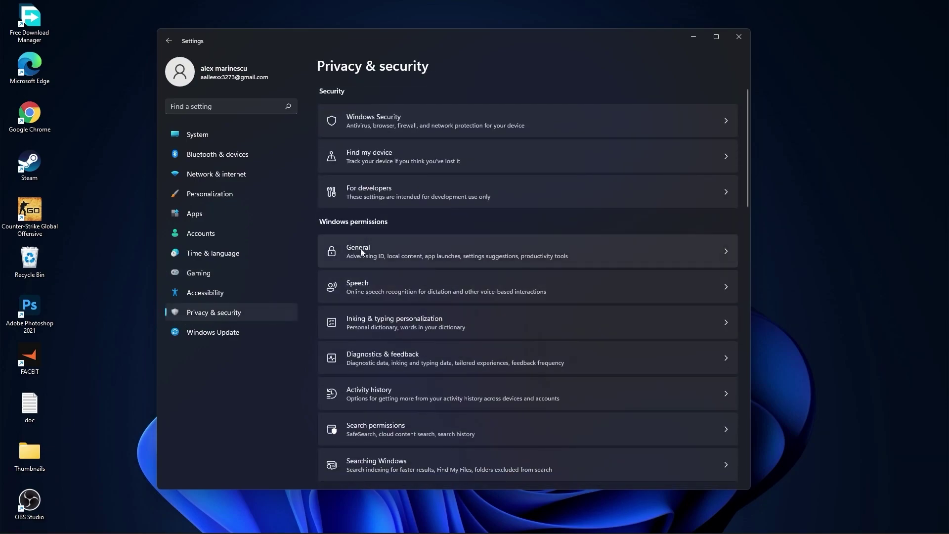
- Review the General, Speech and Inking & typing privacy settings
{"action": "left_click", "coordinate": [381, 250]}
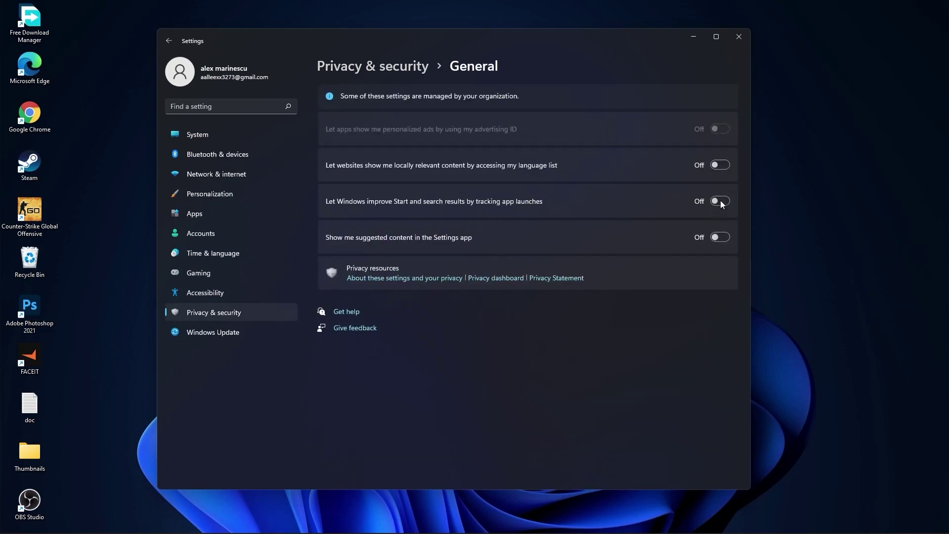
{"action": "left_click", "coordinate": [392, 71]}
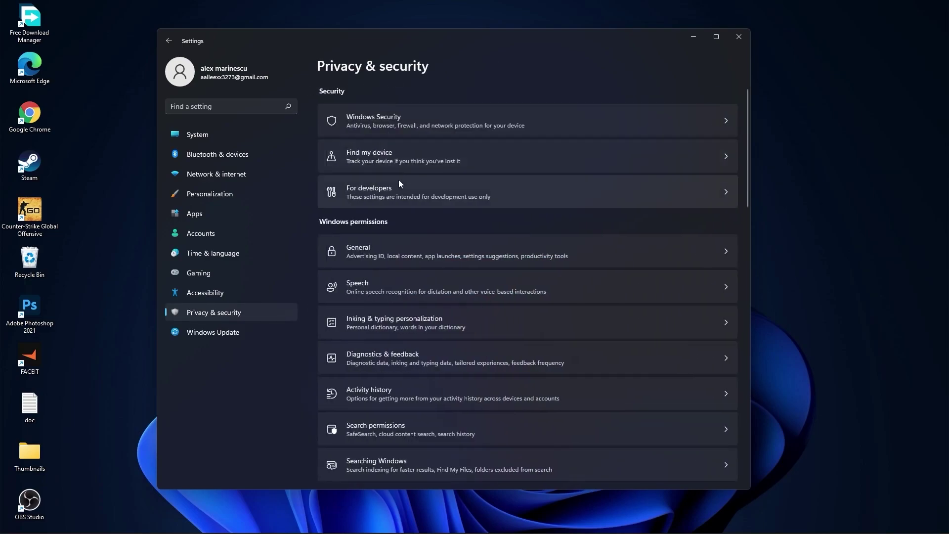
{"action": "left_click", "coordinate": [382, 284]}
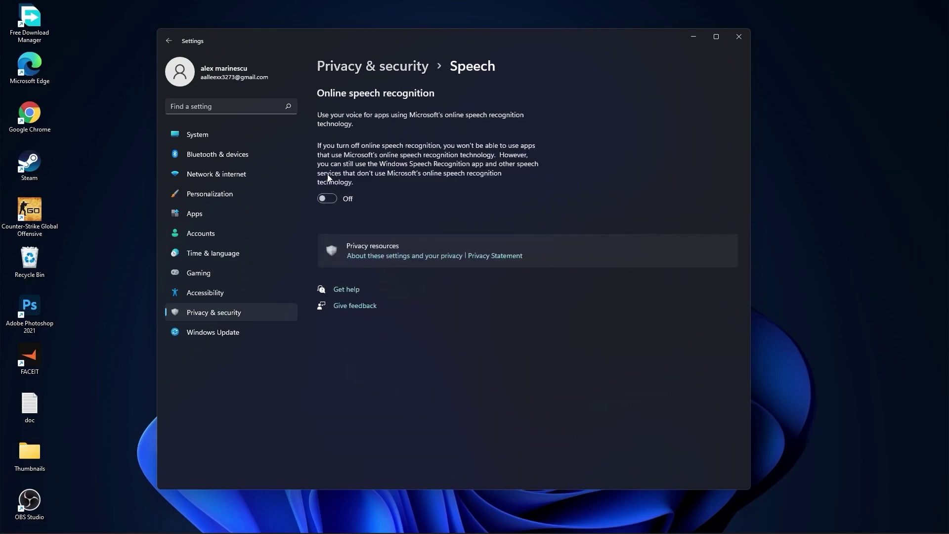
{"action": "left_click", "coordinate": [381, 68]}
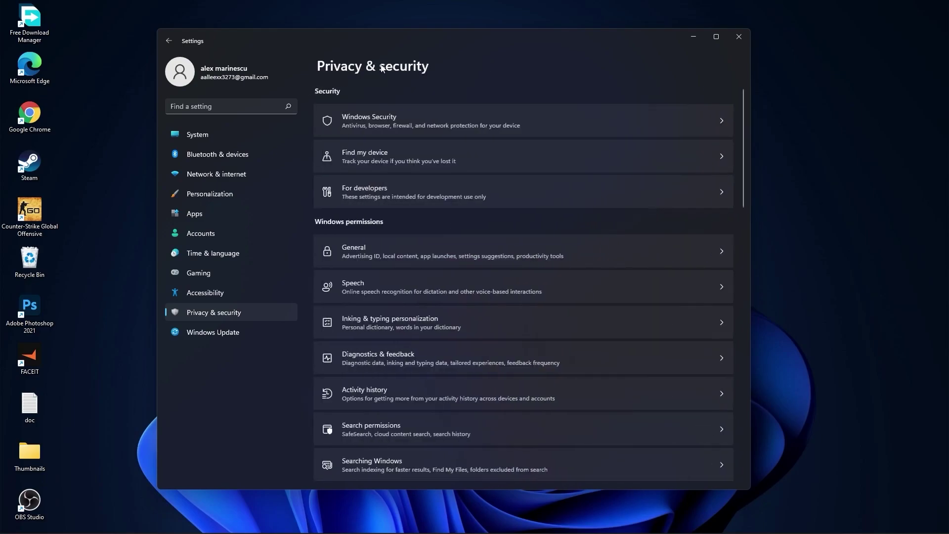
{"action": "left_click", "coordinate": [430, 322]}
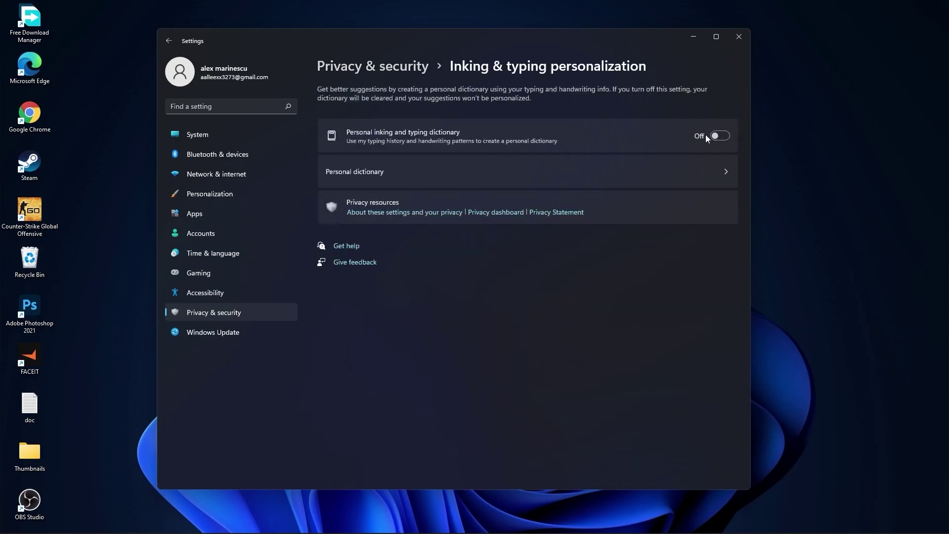
{"action": "left_click", "coordinate": [401, 67]}
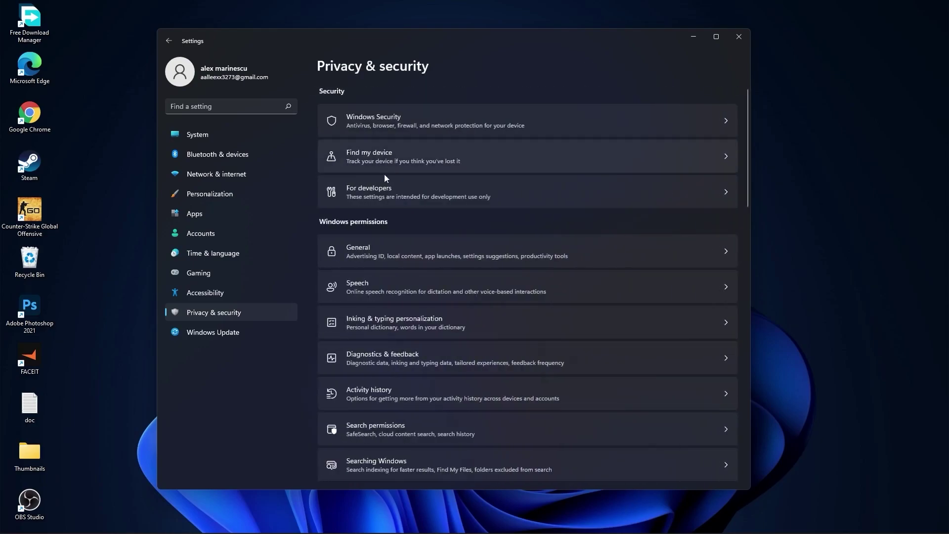
- Review the Diagnostics & feedback and Activity history privacy settings
{"action": "left_click", "coordinate": [403, 362]}
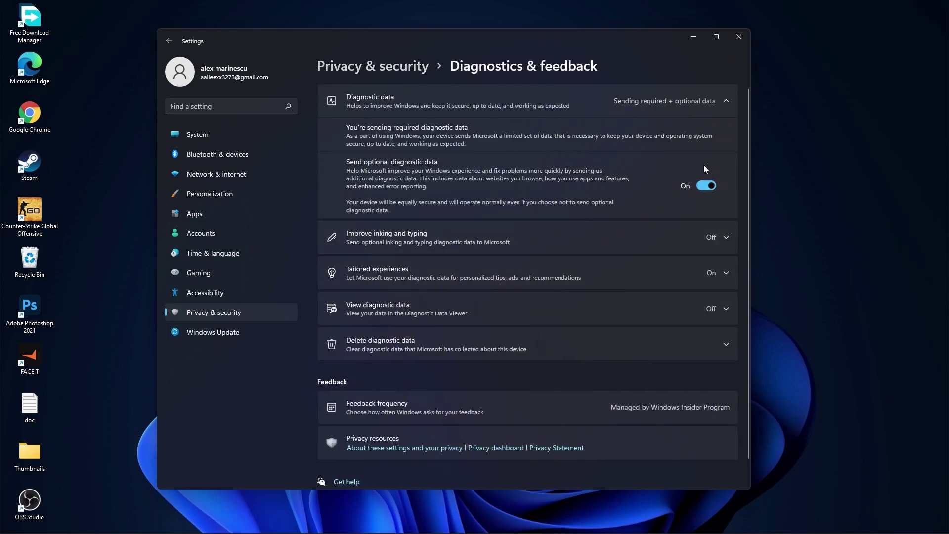
{"action": "left_click", "coordinate": [389, 68]}
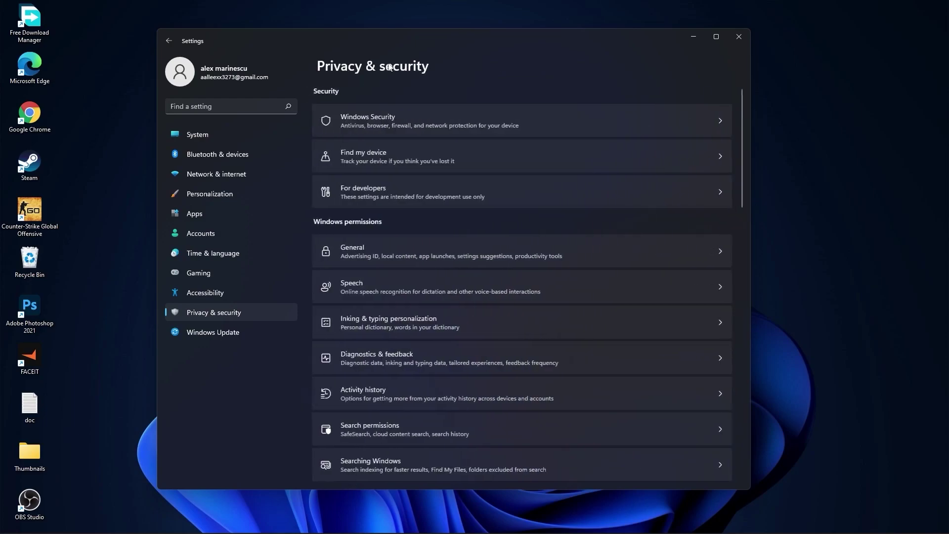
{"action": "left_click", "coordinate": [378, 393]}
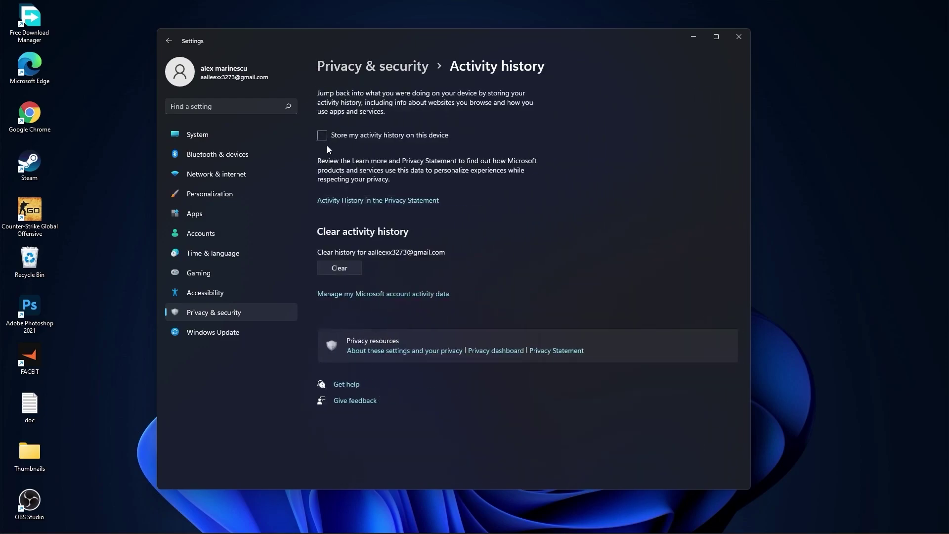
{"action": "left_click", "coordinate": [363, 68]}
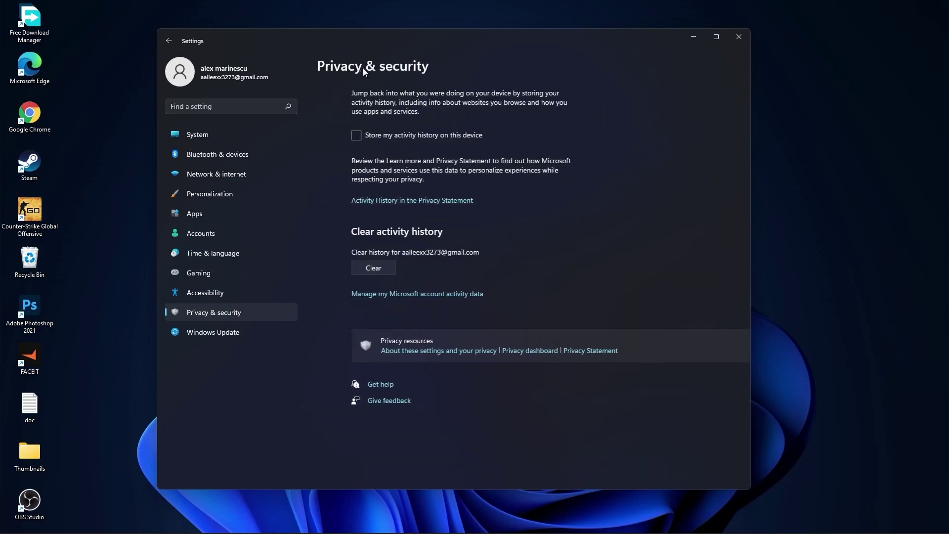
{"action": "scroll", "coordinate": [470, 256], "scroll_direction": "down", "scroll_amount": 3}
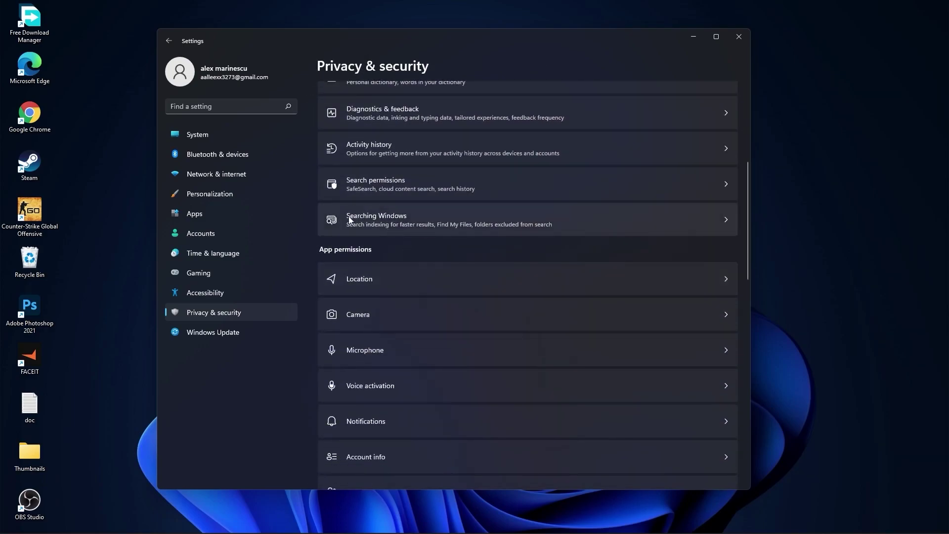
{"action": "left_click", "coordinate": [397, 215]}
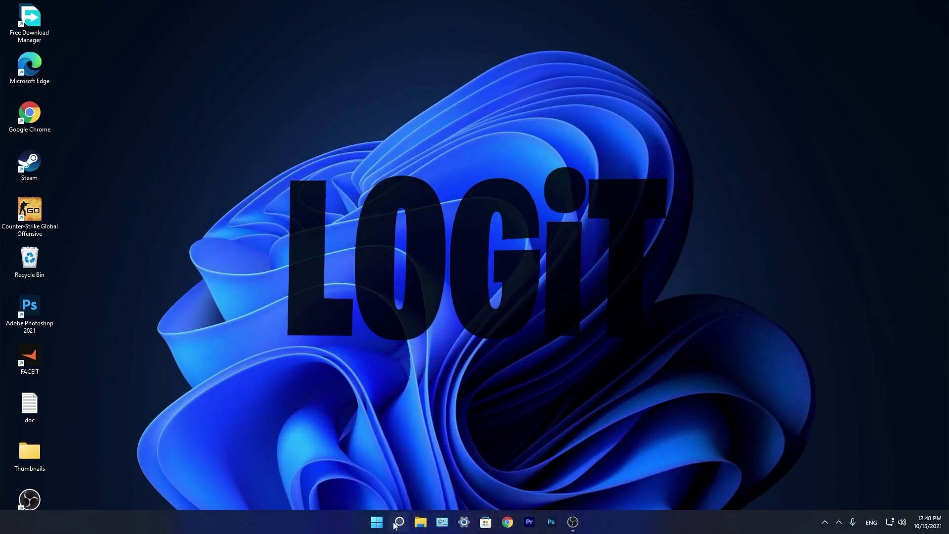
- Disable CCXProcess and Cortana on Task Manager's Startup tab, then close Task Manager
{"action": "left_click", "coordinate": [400, 522]}
{"action": "type", "text": "task"}
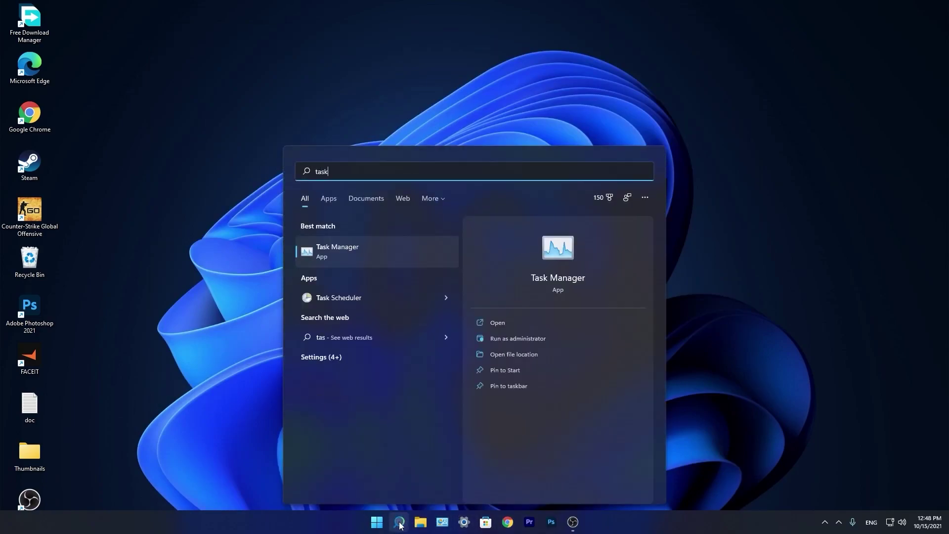
{"action": "left_click", "coordinate": [348, 250]}
{"action": "left_click", "coordinate": [421, 131]}
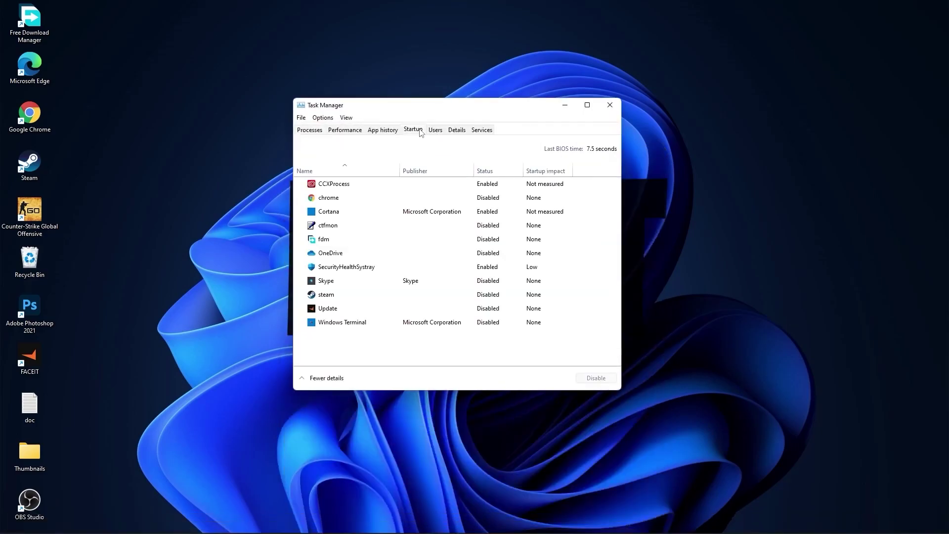
{"action": "left_click", "coordinate": [485, 184]}
{"action": "right_click", "coordinate": [488, 186]}
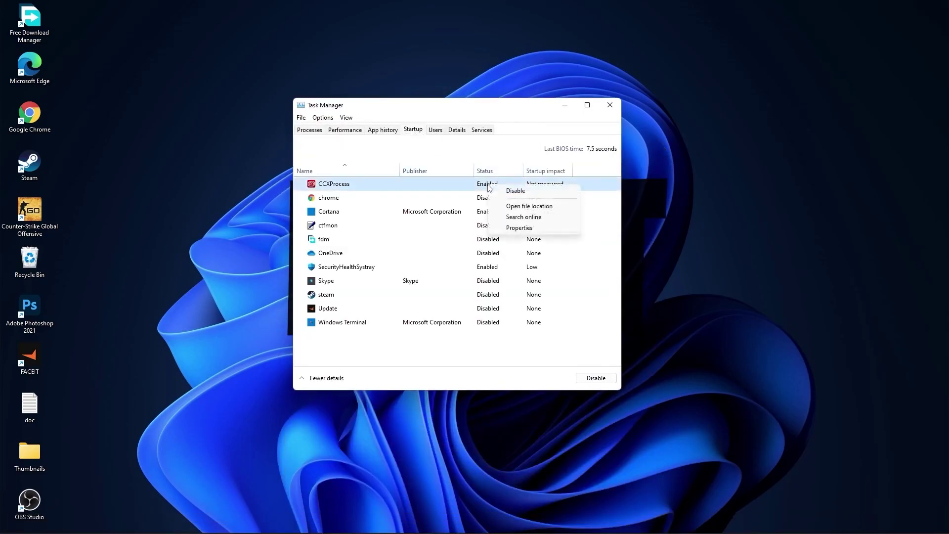
{"action": "left_click", "coordinate": [483, 184]}
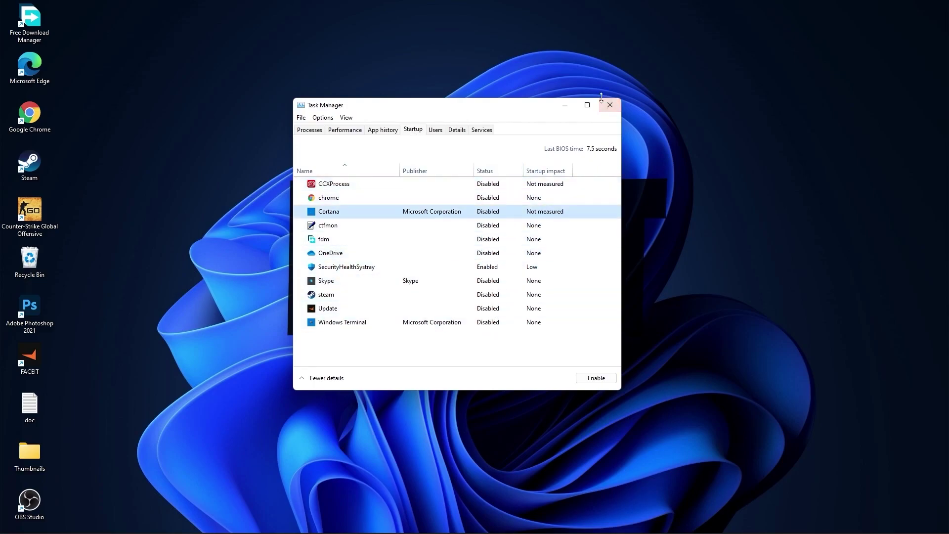
{"action": "left_click", "coordinate": [609, 106]}
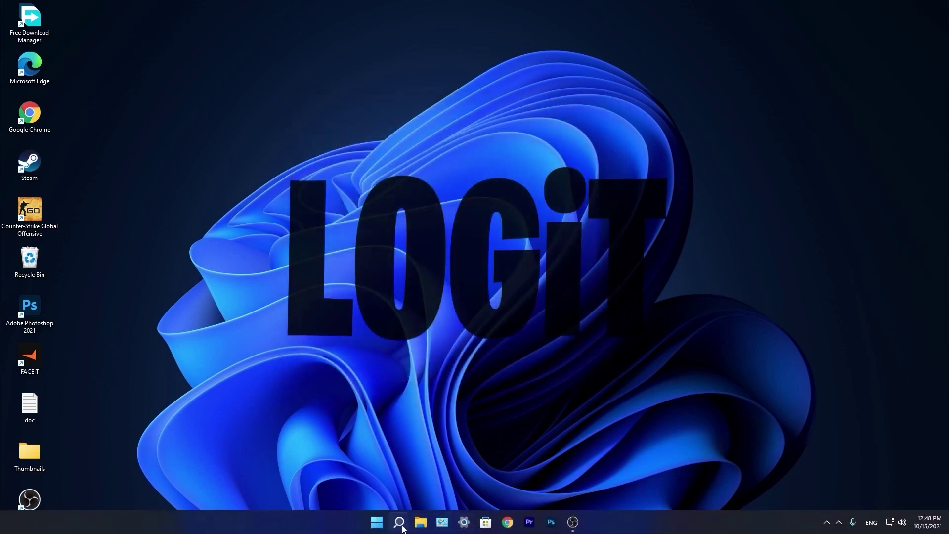
- Retrim the C: SSD, then analyze the HDD (D:) and start optimizing it
{"action": "left_click", "coordinate": [399, 522]}
{"action": "type", "text": "optimi"}
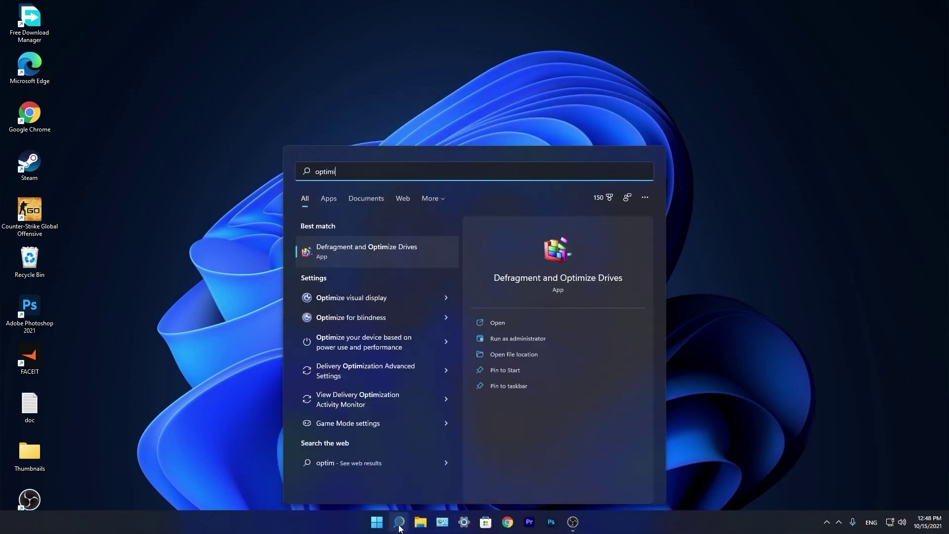
{"action": "left_click", "coordinate": [379, 249]}
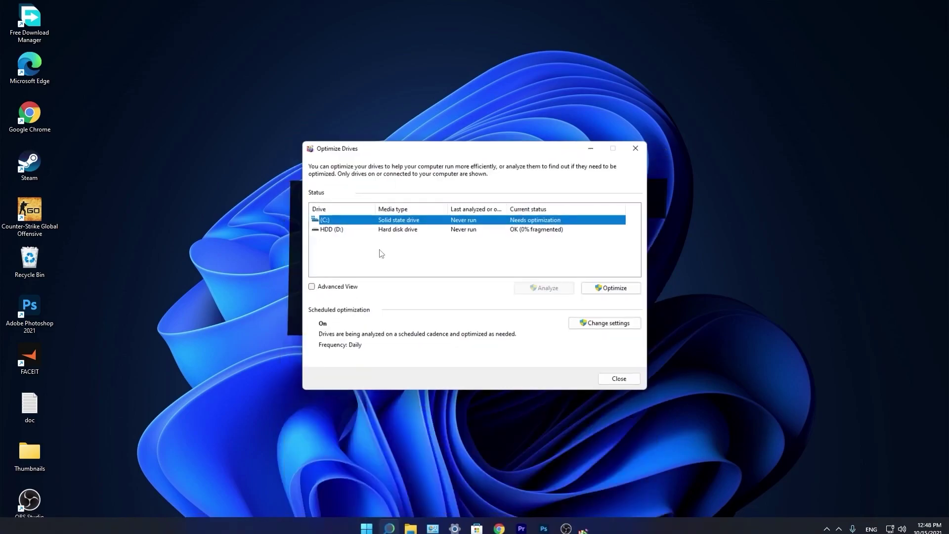
{"action": "left_click", "coordinate": [600, 287]}
{"action": "left_click", "coordinate": [349, 232]}
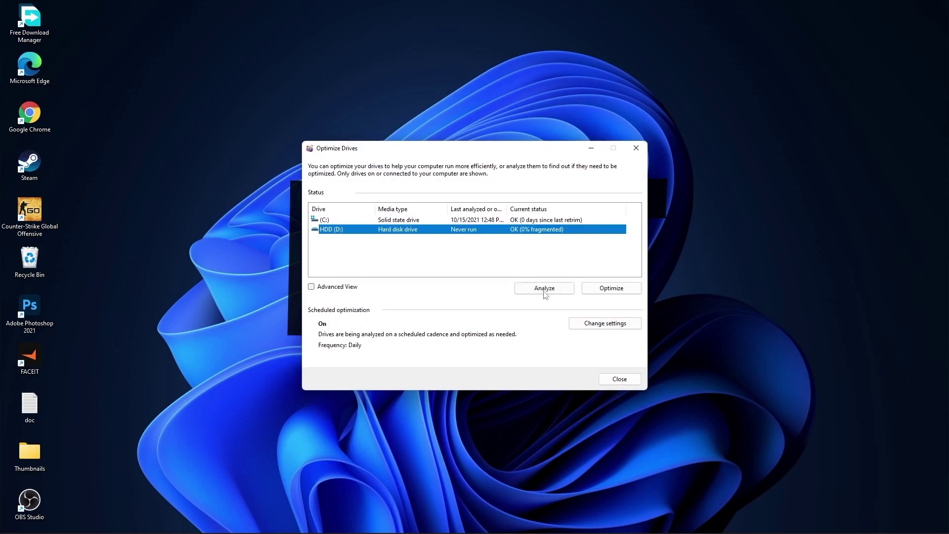
{"action": "left_click", "coordinate": [547, 294]}
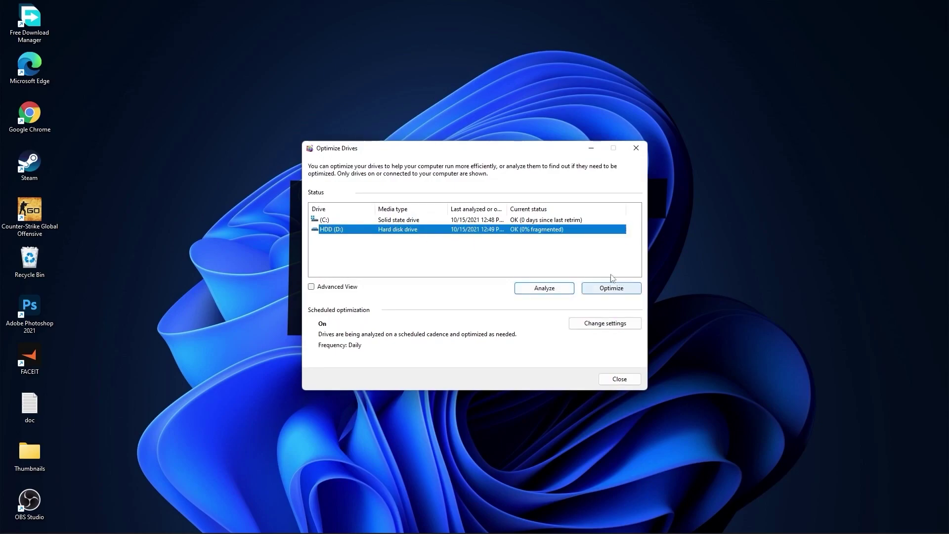
{"action": "left_click", "coordinate": [612, 288]}
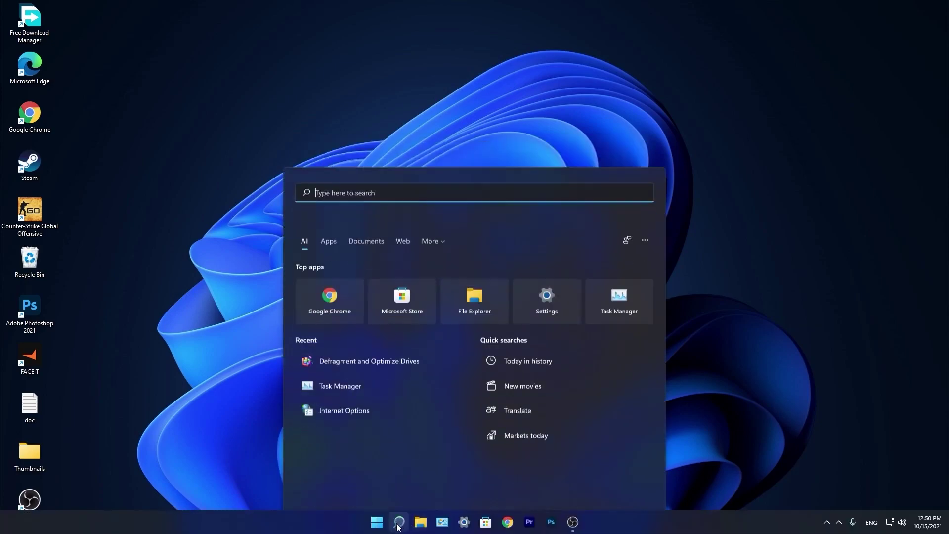
{"action": "type", "text": "run"}
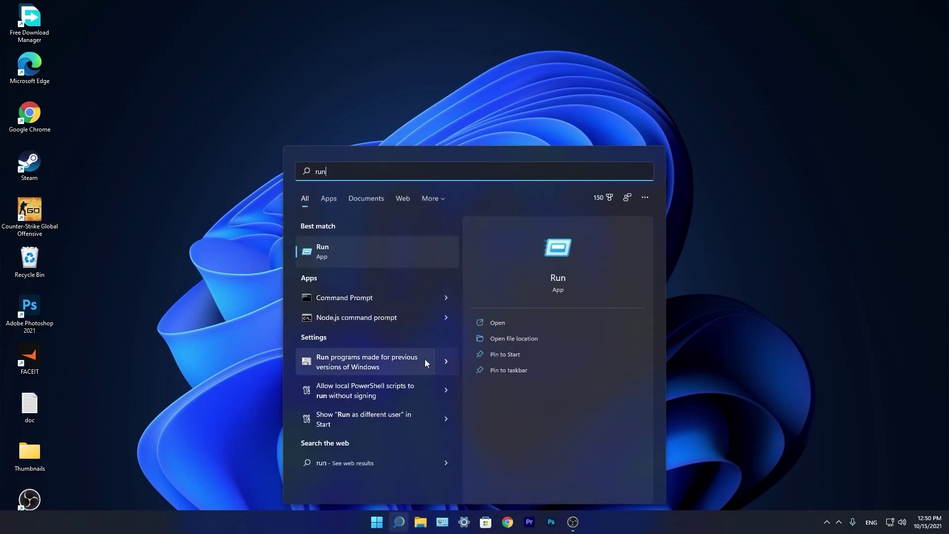
- Open the Windows Temp folder through Run, granting access, and delete its 8 items
{"action": "left_click", "coordinate": [349, 248]}
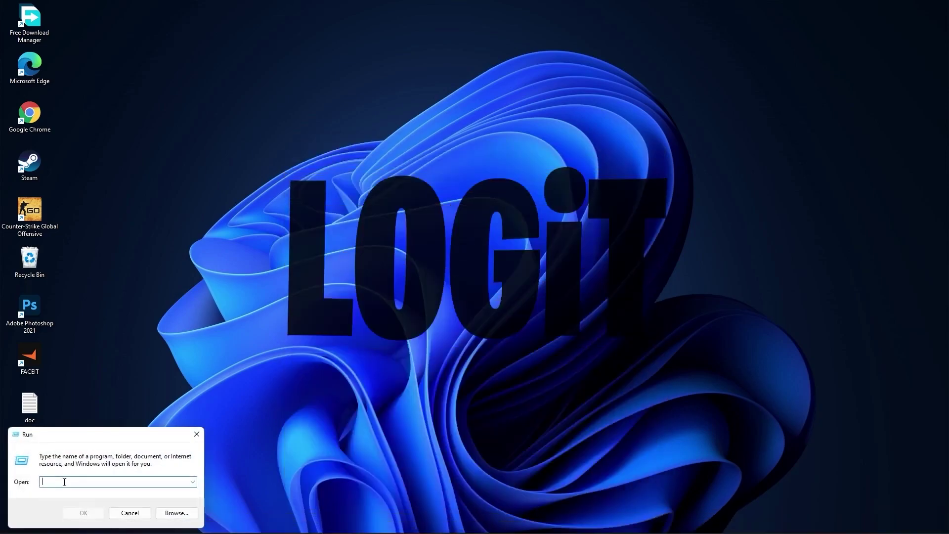
{"action": "type", "text": "temp"}
{"action": "left_click", "coordinate": [88, 513]}
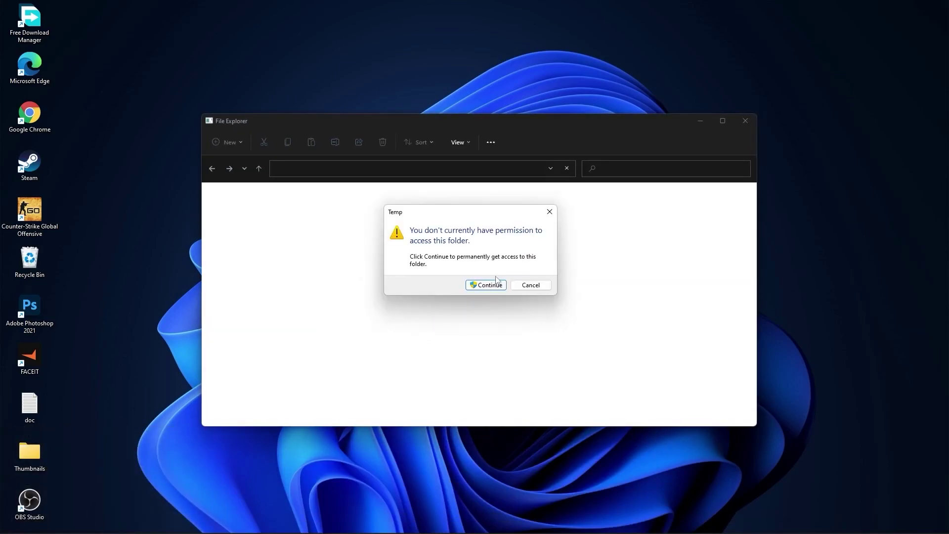
{"action": "left_click", "coordinate": [490, 285]}
{"action": "left_click_drag", "start_coordinate": [568, 360], "coordinate": [357, 207]}
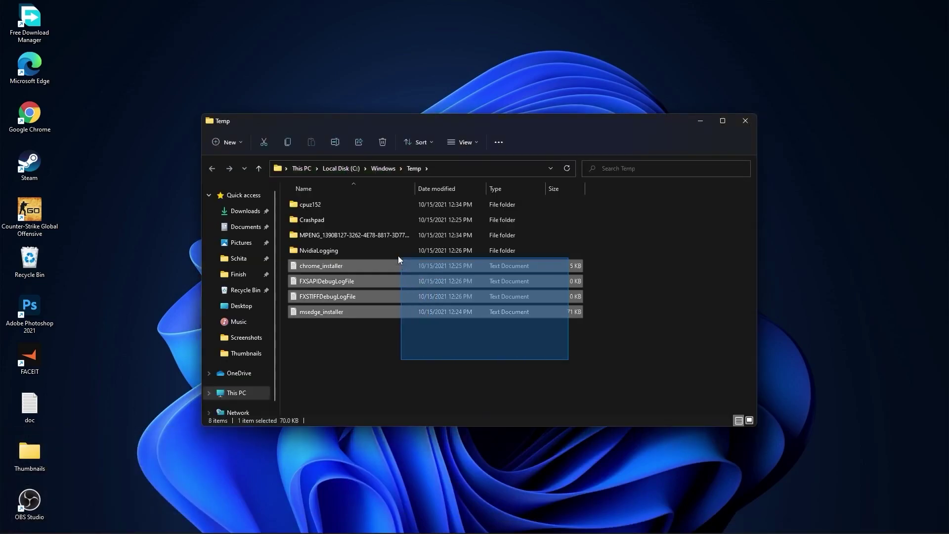
{"action": "right_click", "coordinate": [357, 205]}
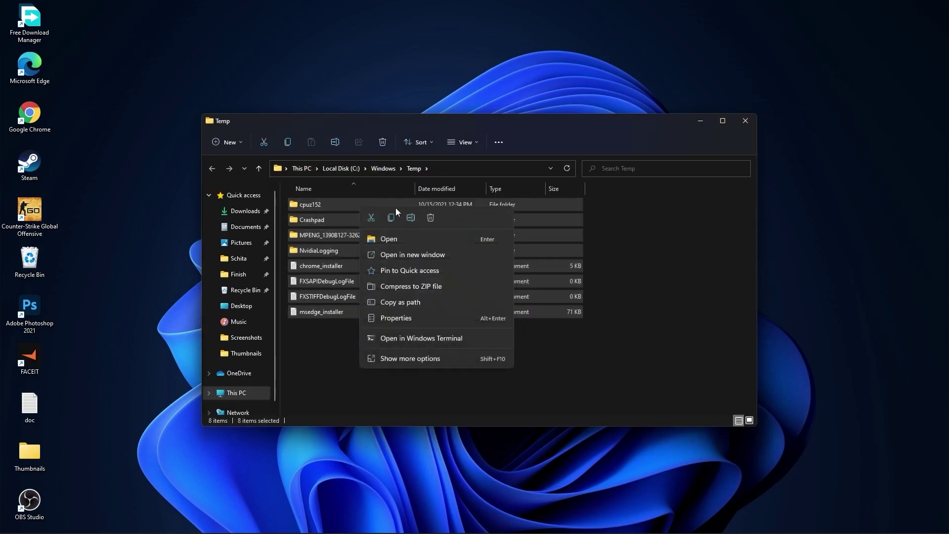
{"action": "left_click", "coordinate": [430, 217]}
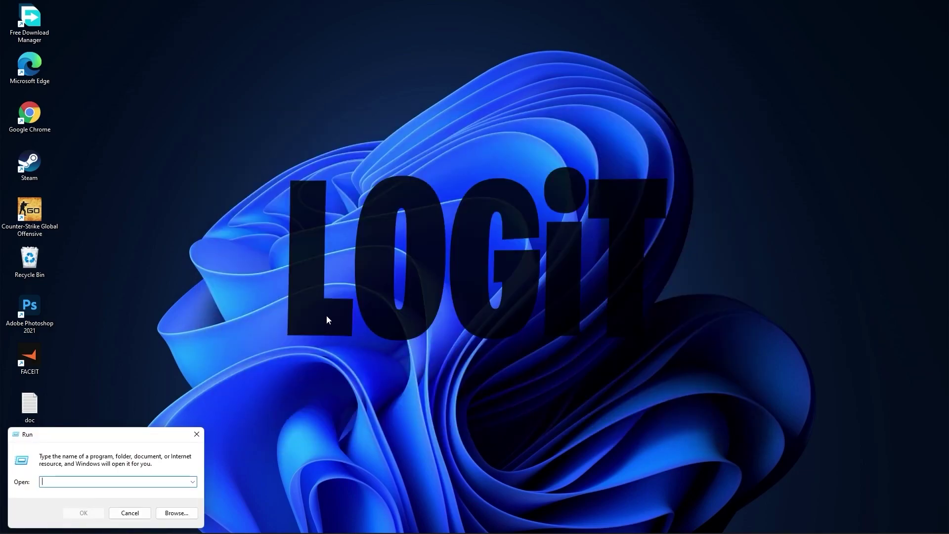
{"action": "type", "text": "%temp%"}
- Open the user's %temp% folder and delete all 8 files in it
{"action": "left_click", "coordinate": [78, 513]}
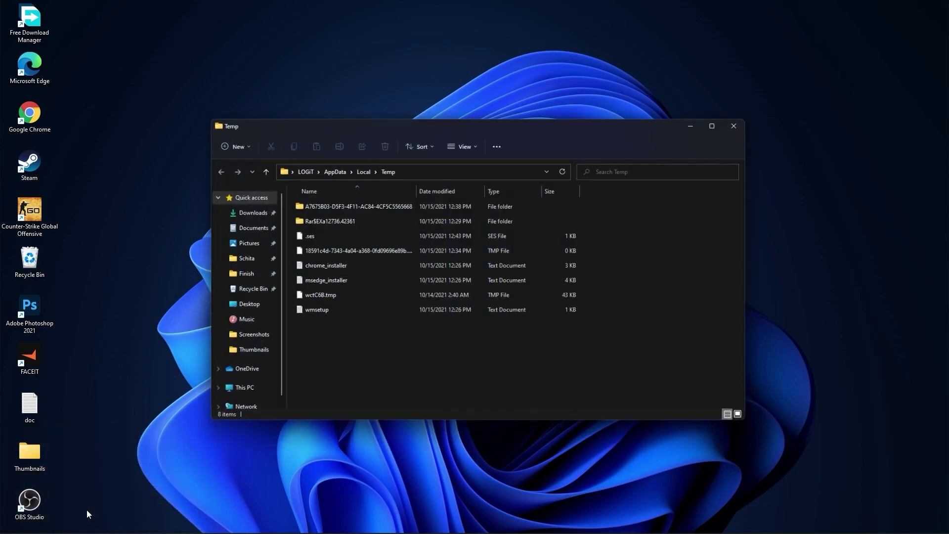
{"action": "mouse_move", "coordinate": [530, 365]}
{"action": "left_mouse_down"}
{"action": "mouse_move", "coordinate": [425, 279]}
{"action": "mouse_move", "coordinate": [376, 208]}
{"action": "left_mouse_up"}
{"action": "right_click", "coordinate": [375, 208]}
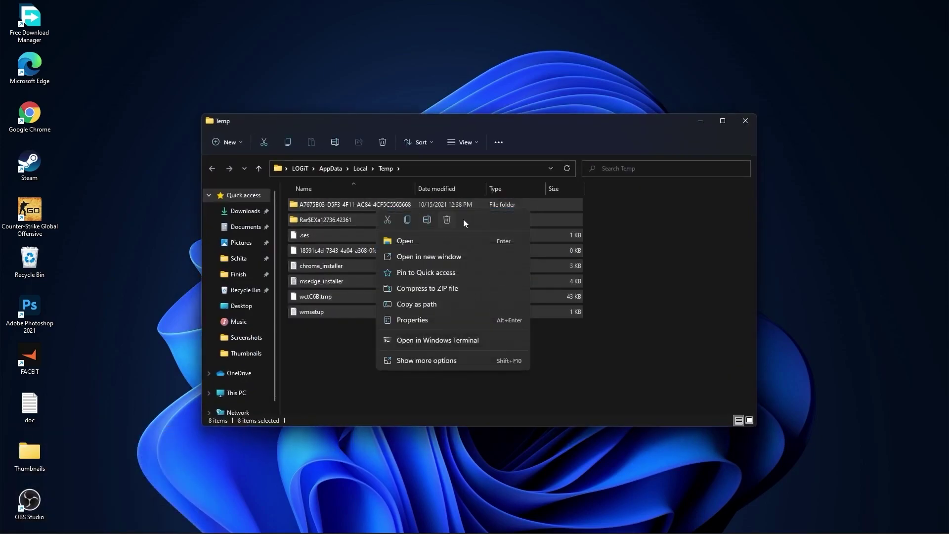
{"action": "left_click", "coordinate": [445, 217]}
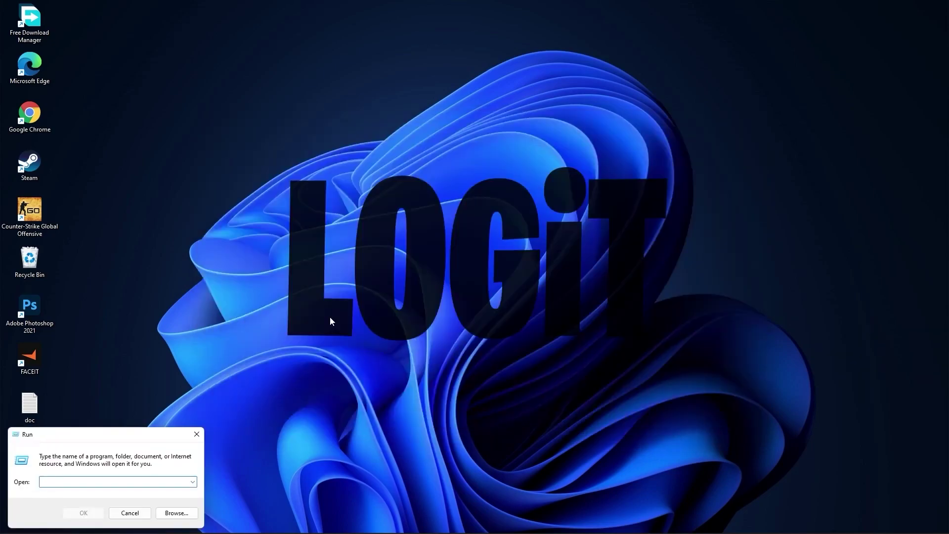
{"action": "type", "text": "prefetch"}
- Open Prefetch through Run, grant access, and delete all 139 files
{"action": "left_click", "coordinate": [77, 512]}
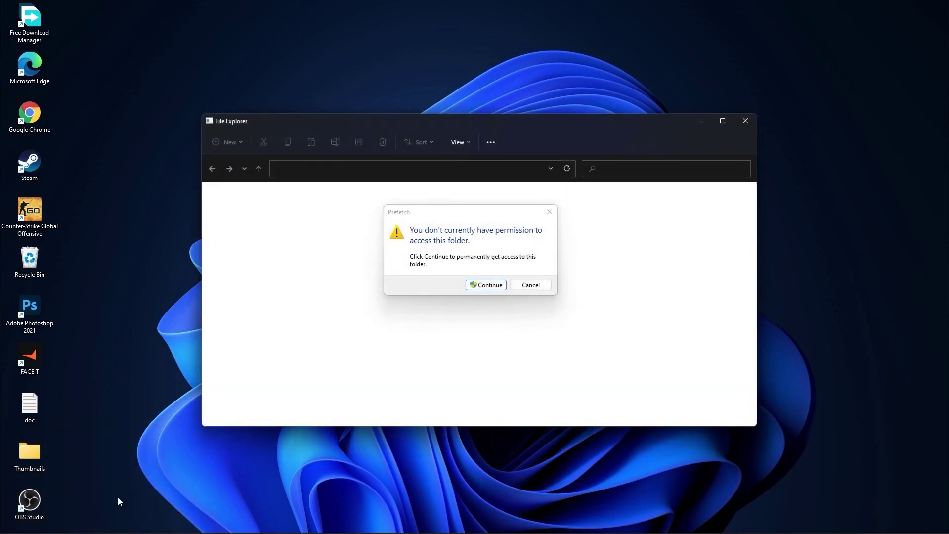
{"action": "left_click", "coordinate": [486, 286]}
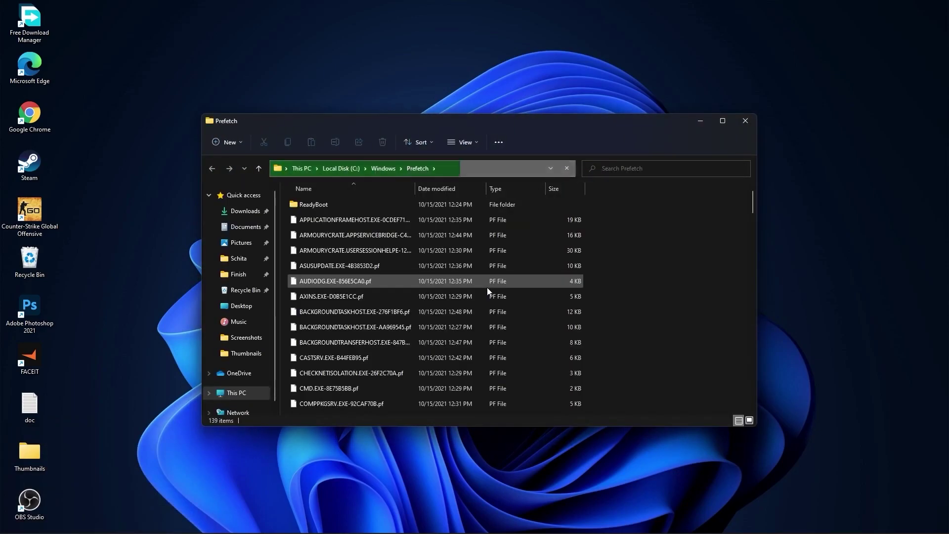
{"action": "left_click_drag", "start_coordinate": [609, 202], "coordinate": [479, 402]}
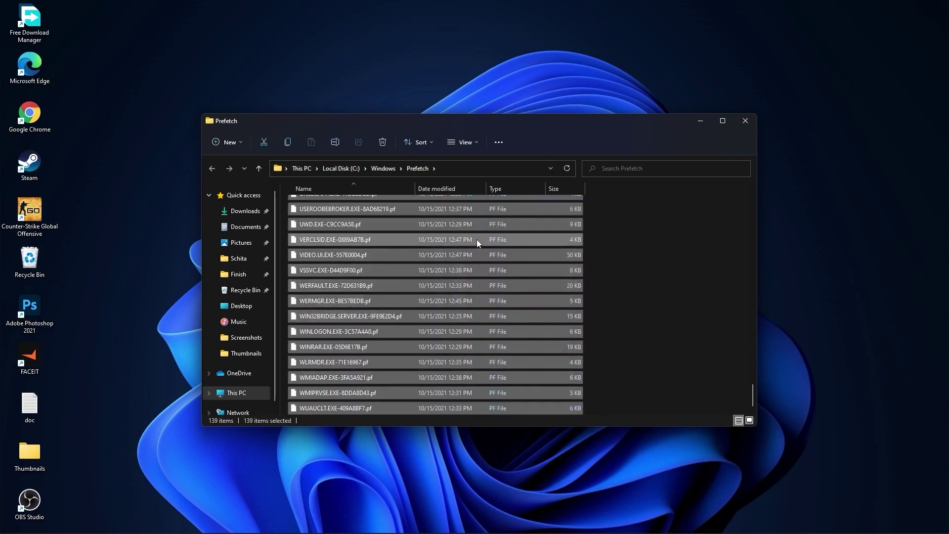
{"action": "right_click", "coordinate": [477, 240]}
{"action": "left_click", "coordinate": [549, 251]}
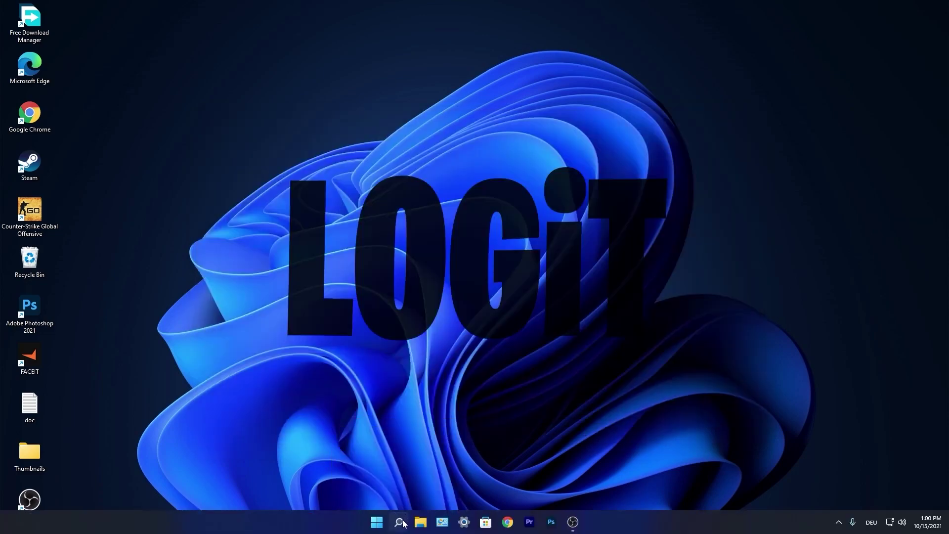
{"action": "left_click", "coordinate": [401, 522]}
{"action": "type", "text": "performance"}
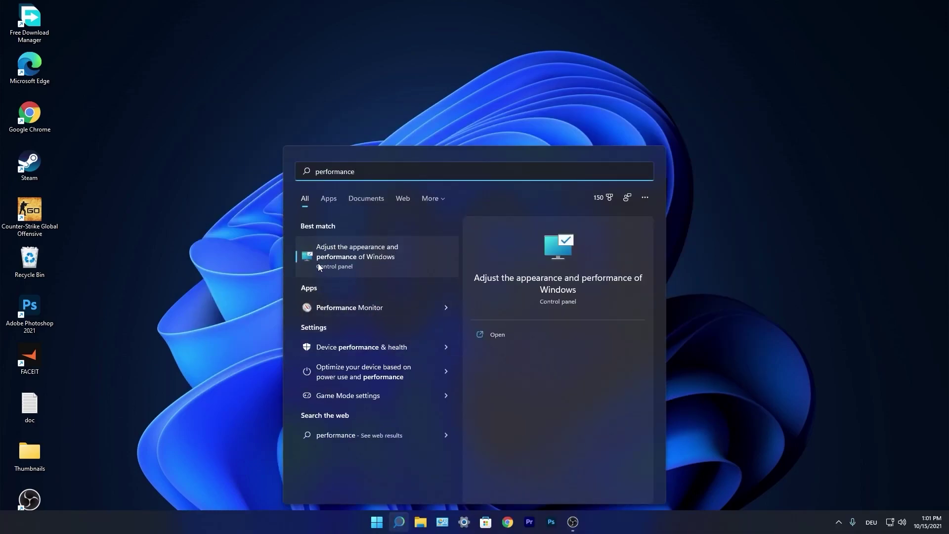
- Apply best-performance visual effects, keeping only Smooth edges of screen fonts and Show thumbnails
{"action": "left_click", "coordinate": [361, 256]}
{"action": "left_click_drag", "start_coordinate": [147, 62], "coordinate": [460, 125]}
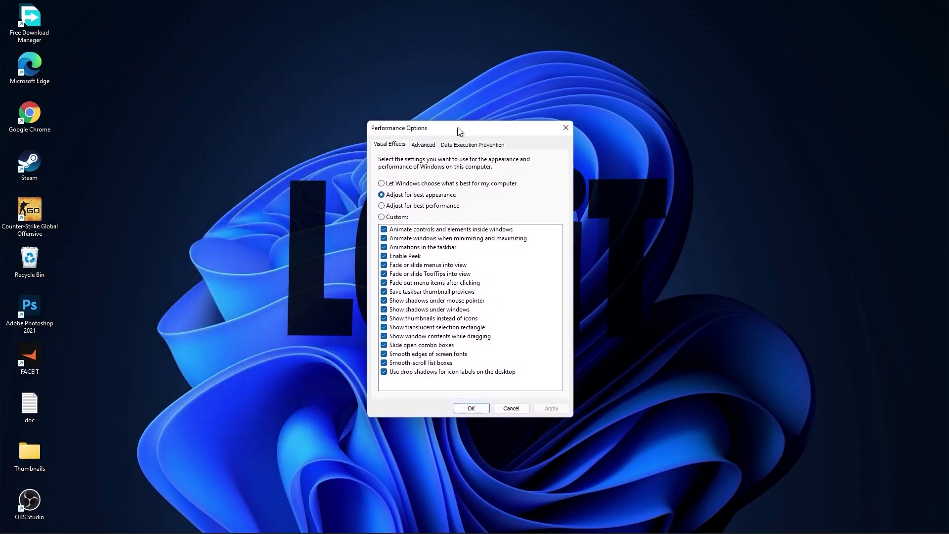
{"action": "left_click", "coordinate": [385, 200]}
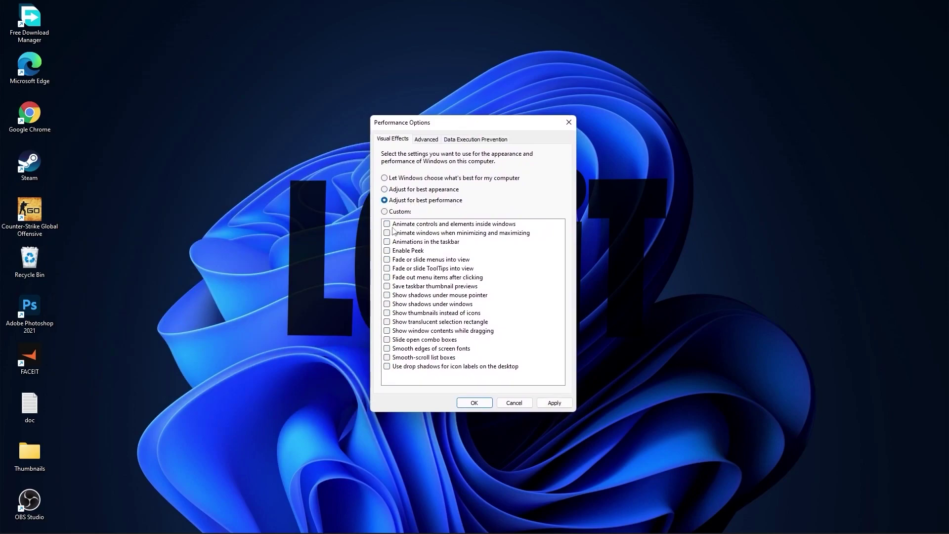
{"action": "left_click", "coordinate": [384, 211]}
{"action": "left_click", "coordinate": [387, 349]}
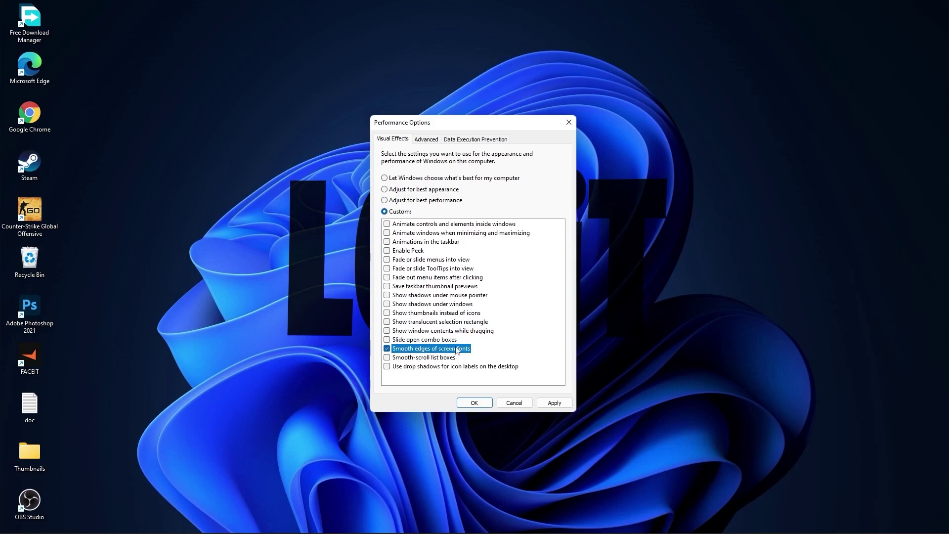
{"action": "left_click", "coordinate": [386, 314]}
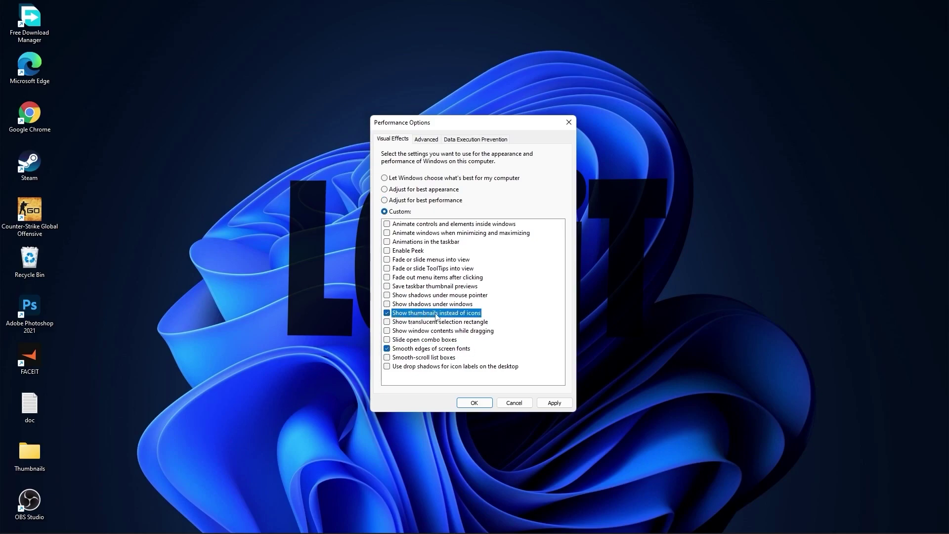
{"action": "left_click", "coordinate": [554, 403]}
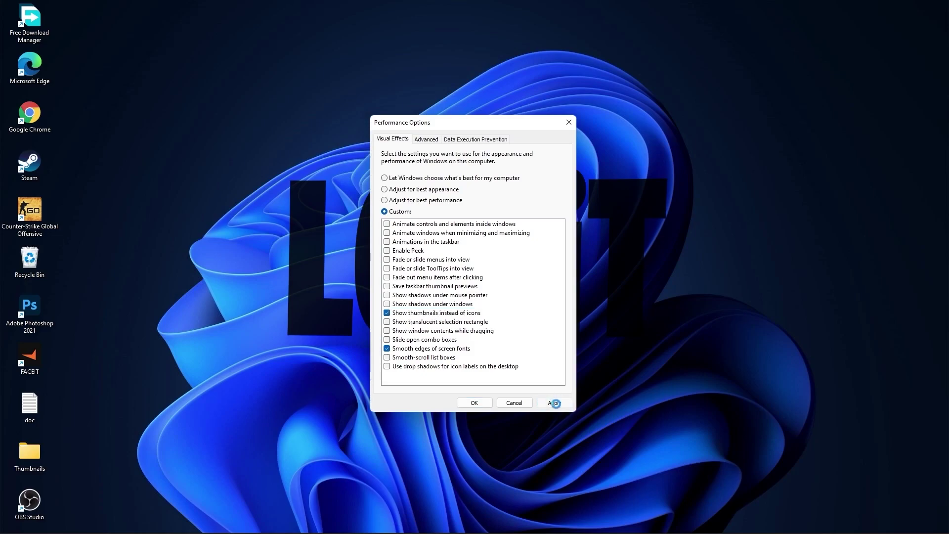
{"action": "left_click", "coordinate": [479, 403]}
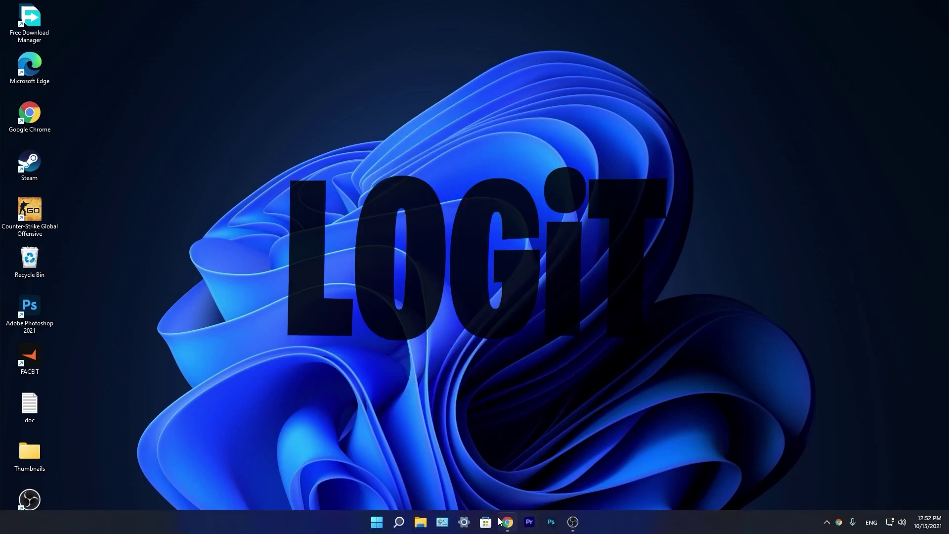
- In NVIDIA Driver Downloads, select GeForce, GeForce 10 Series and GeForce GTX 1050 Ti
{"action": "left_click", "coordinate": [508, 531]}
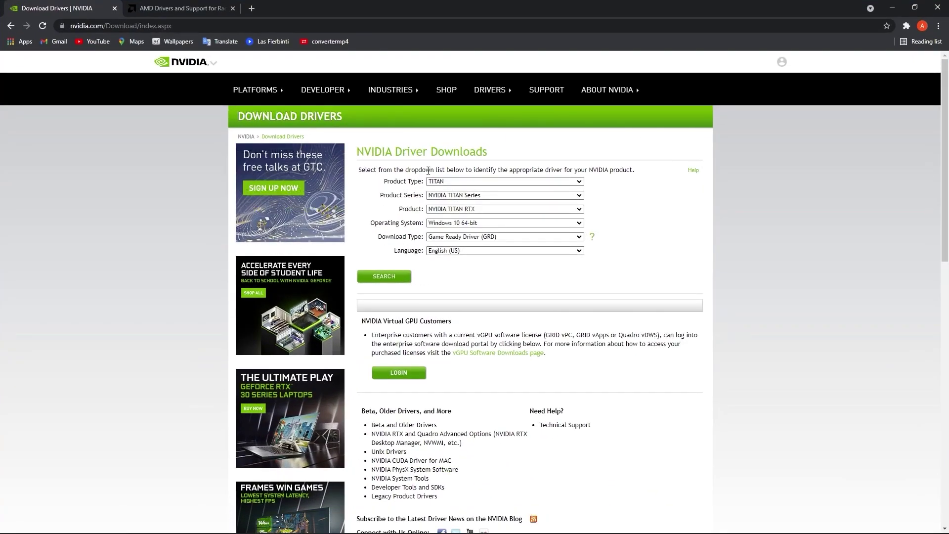
{"action": "left_click", "coordinate": [469, 184]}
{"action": "left_click", "coordinate": [470, 191]}
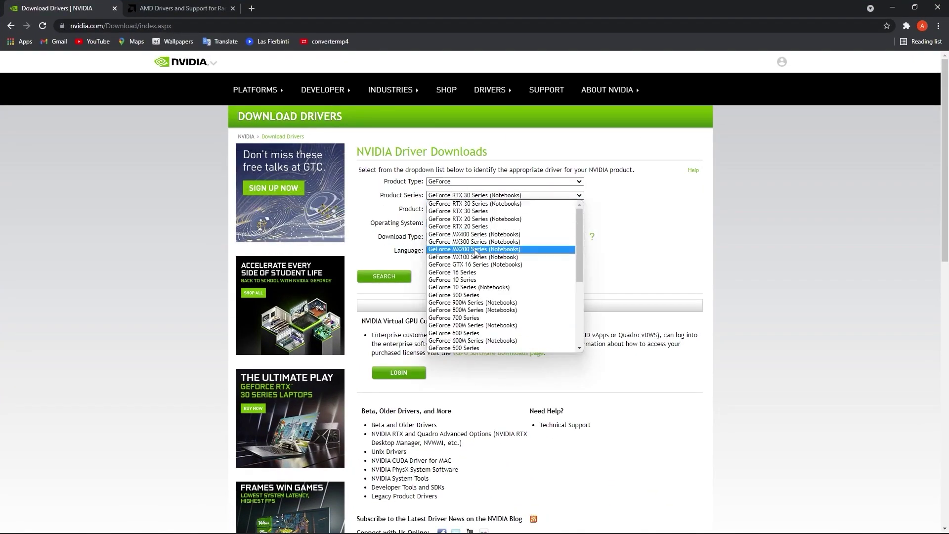
{"action": "left_click", "coordinate": [468, 294]}
{"action": "left_click", "coordinate": [468, 210]}
{"action": "left_click", "coordinate": [468, 255]}
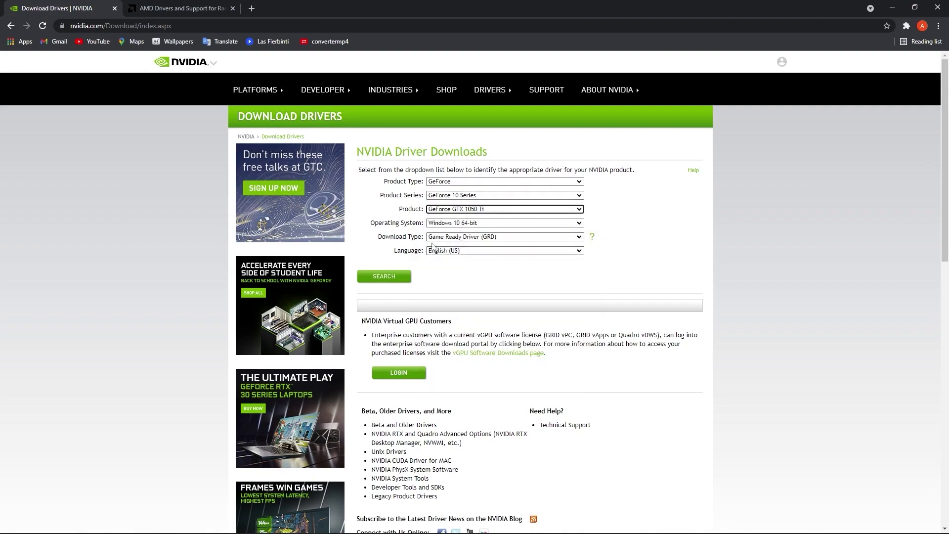
- Search and download Game Ready driver 496.13, then switch to the AMD support tab
{"action": "left_click", "coordinate": [388, 276]}
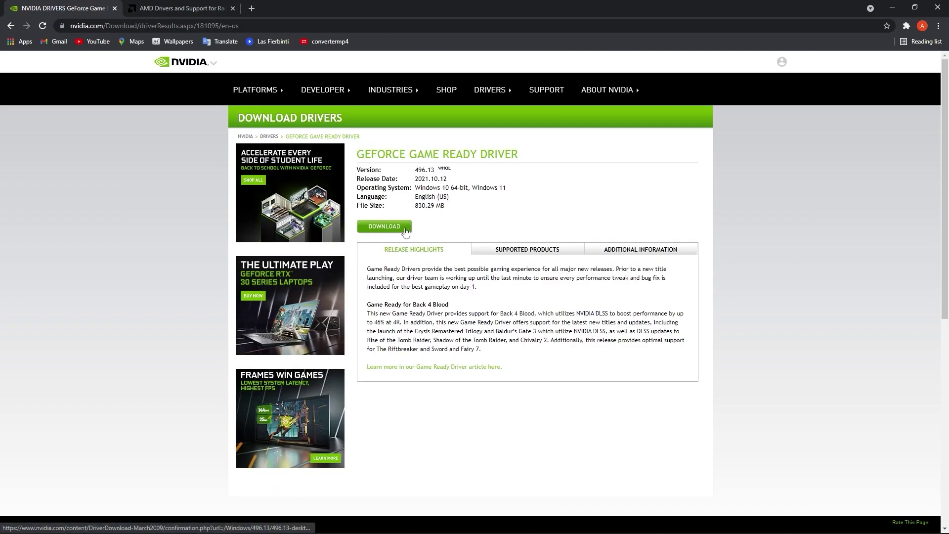
{"action": "left_click", "coordinate": [386, 227]}
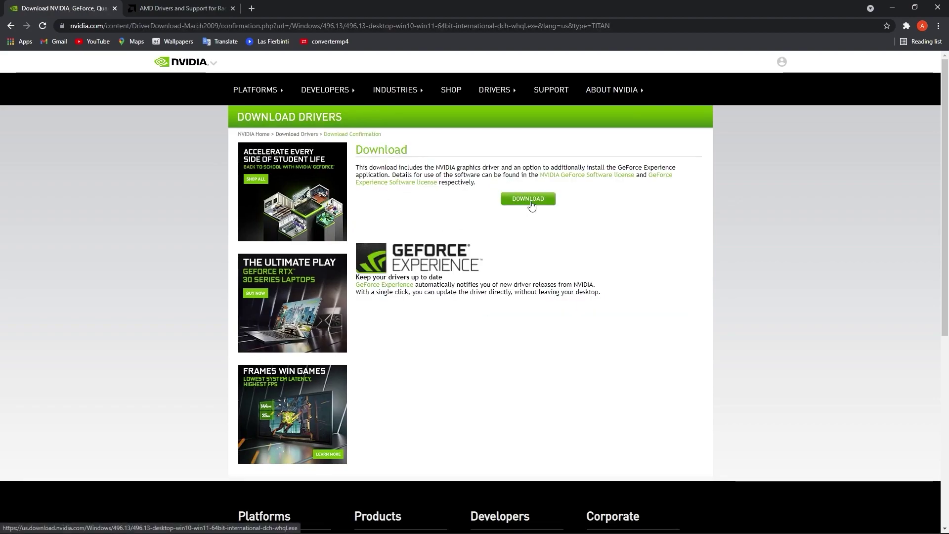
{"action": "key", "text": "ctrl+Tab"}
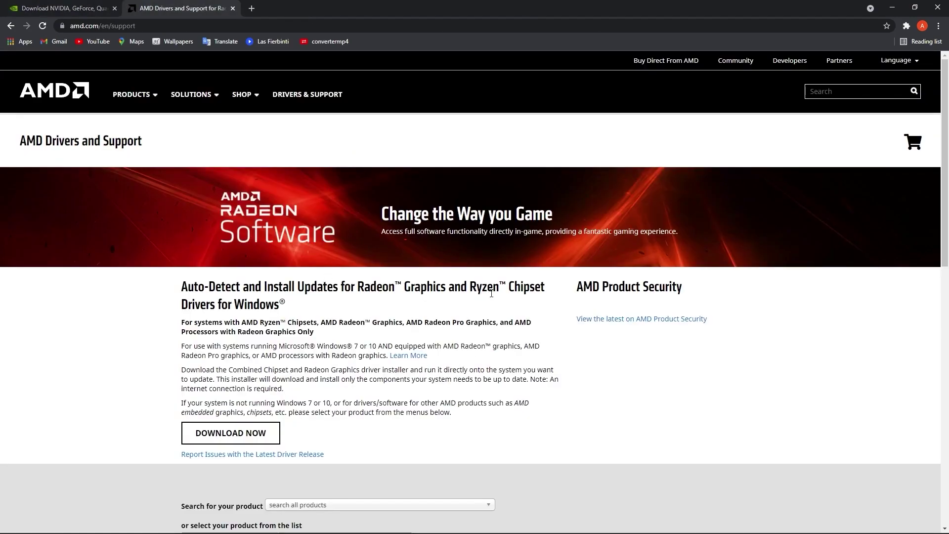
{"action": "scroll", "coordinate": [491, 294], "scroll_direction": "down", "scroll_amount": 3}
{"action": "scroll", "coordinate": [514, 289], "scroll_direction": "down", "scroll_amount": 1}
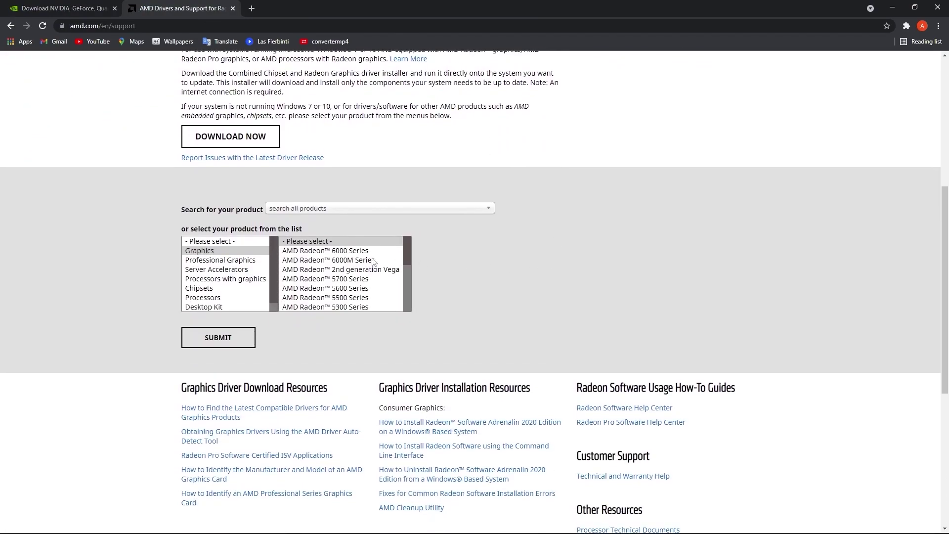
- Choose Graphics, RX 5300 Series and AMD Radeon RX 5300 on AMD's support page, then submit
{"action": "left_click", "coordinate": [219, 252]}
{"action": "scroll", "coordinate": [334, 274], "scroll_direction": "down", "scroll_amount": 2}
{"action": "left_click", "coordinate": [327, 259]}
{"action": "scroll", "coordinate": [334, 274], "scroll_direction": "down", "scroll_amount": 2}
{"action": "left_click", "coordinate": [447, 251]}
{"action": "left_click", "coordinate": [552, 251]}
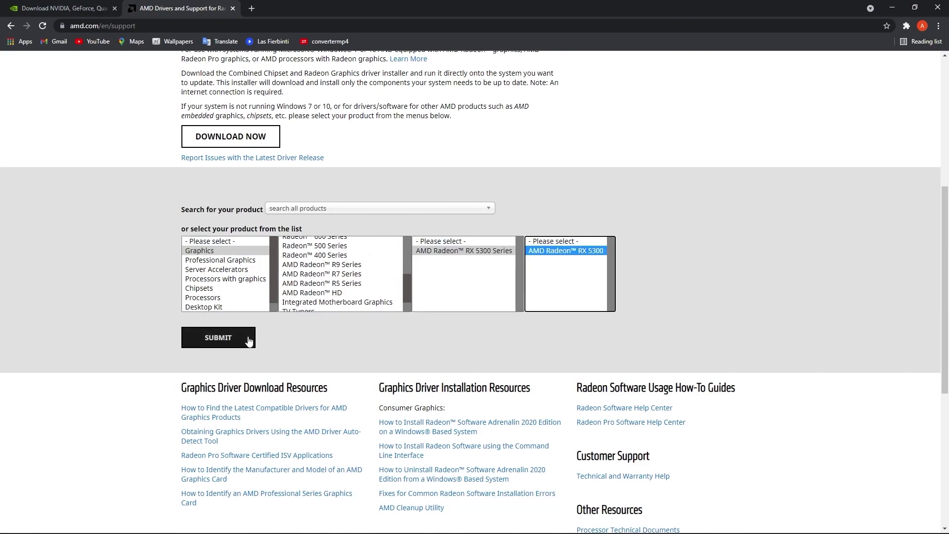
{"action": "left_click", "coordinate": [220, 344]}
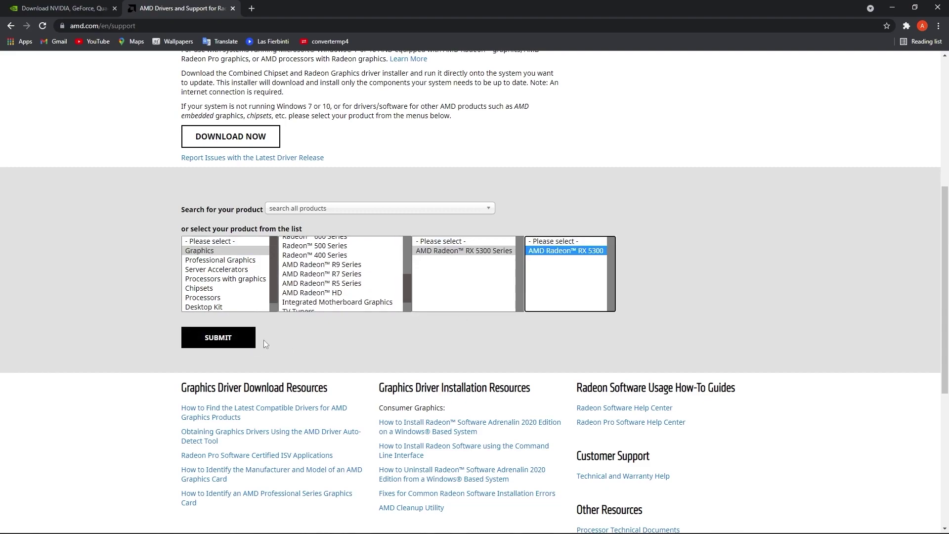